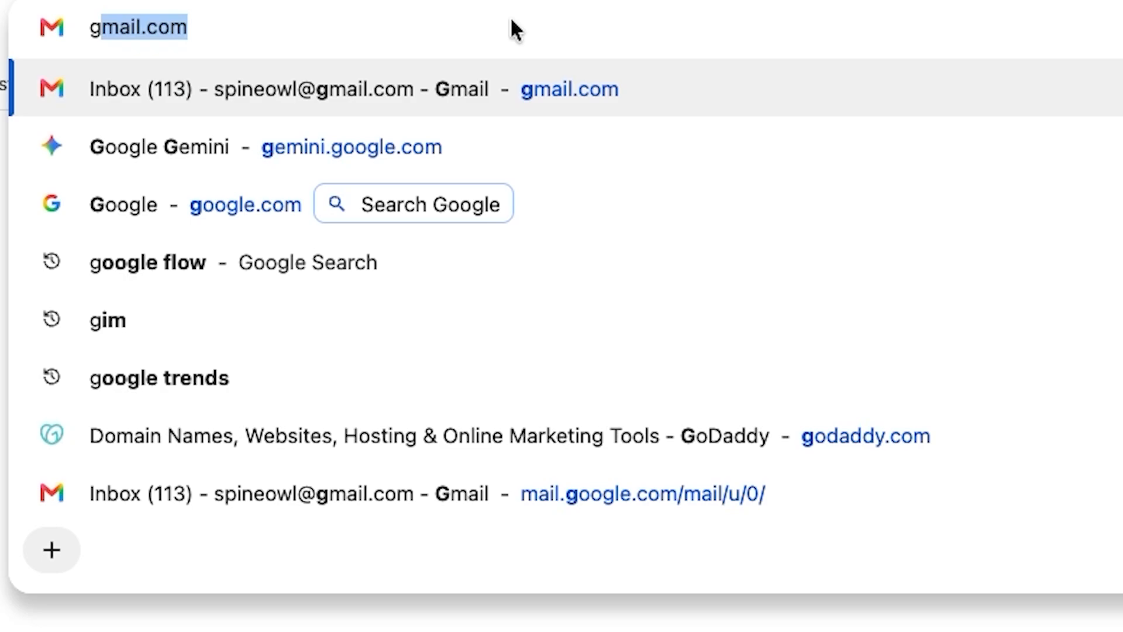
Search the web for "google flow" and open the Google Labs result for Google Flow
type("oogle flow")
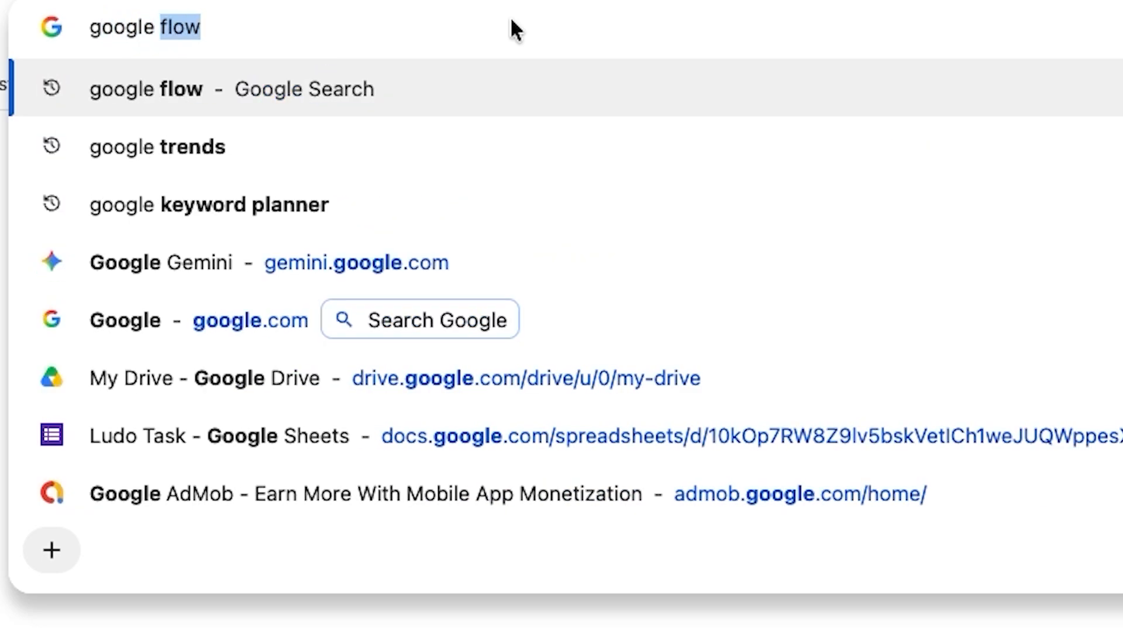
key("Return")
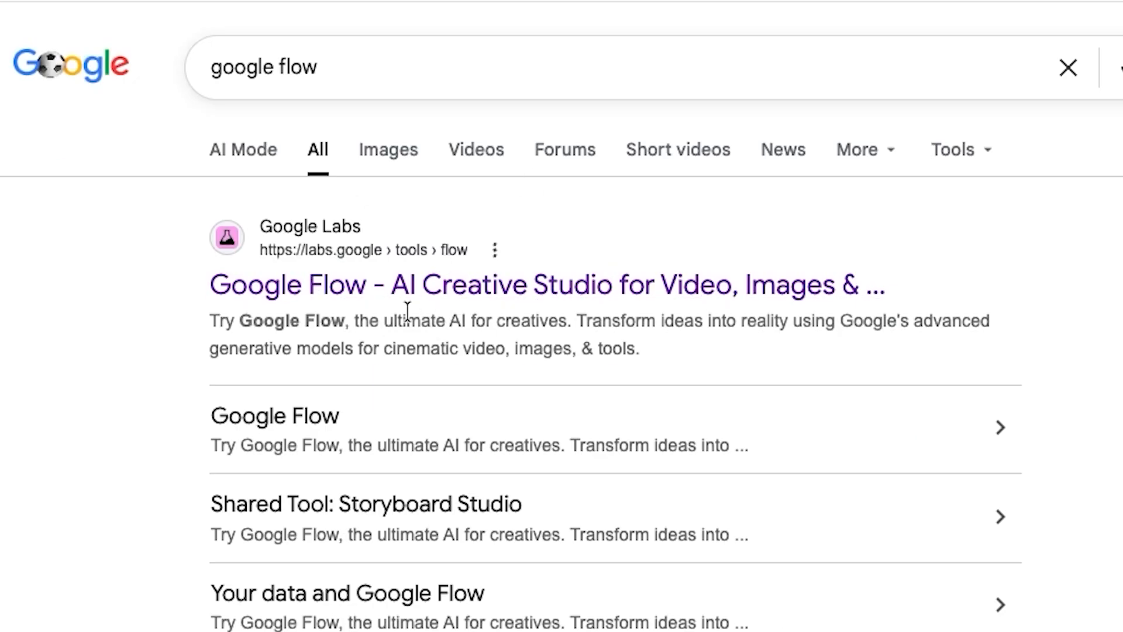
left_click(430, 283)
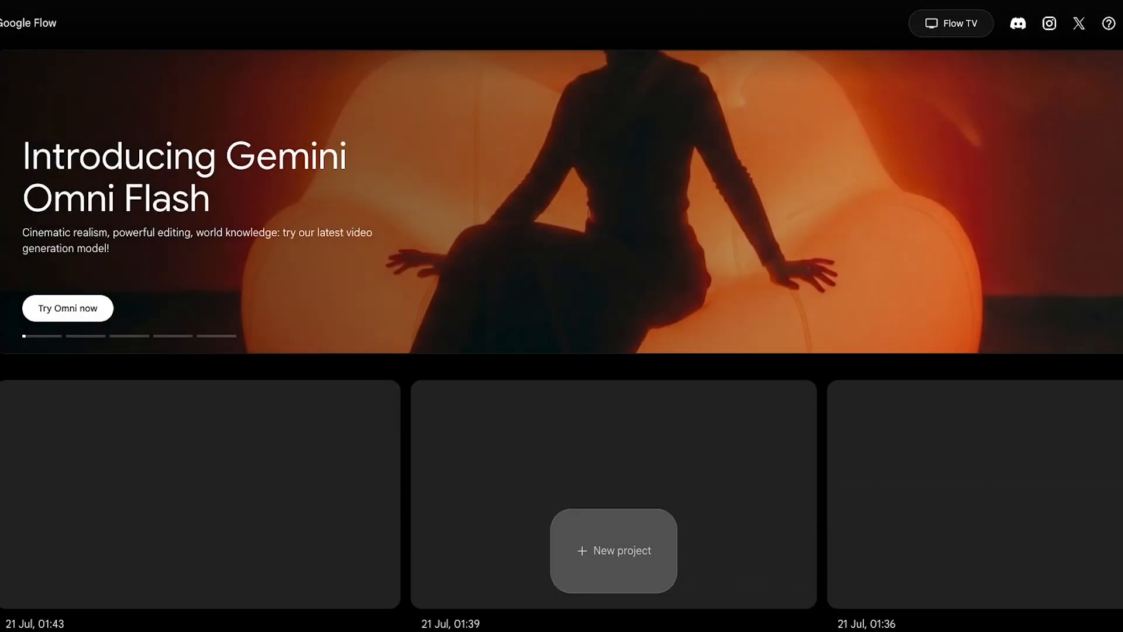
Open Flow TV and browse sample text-to-video clips and their prompts on different channels
left_click(956, 26)
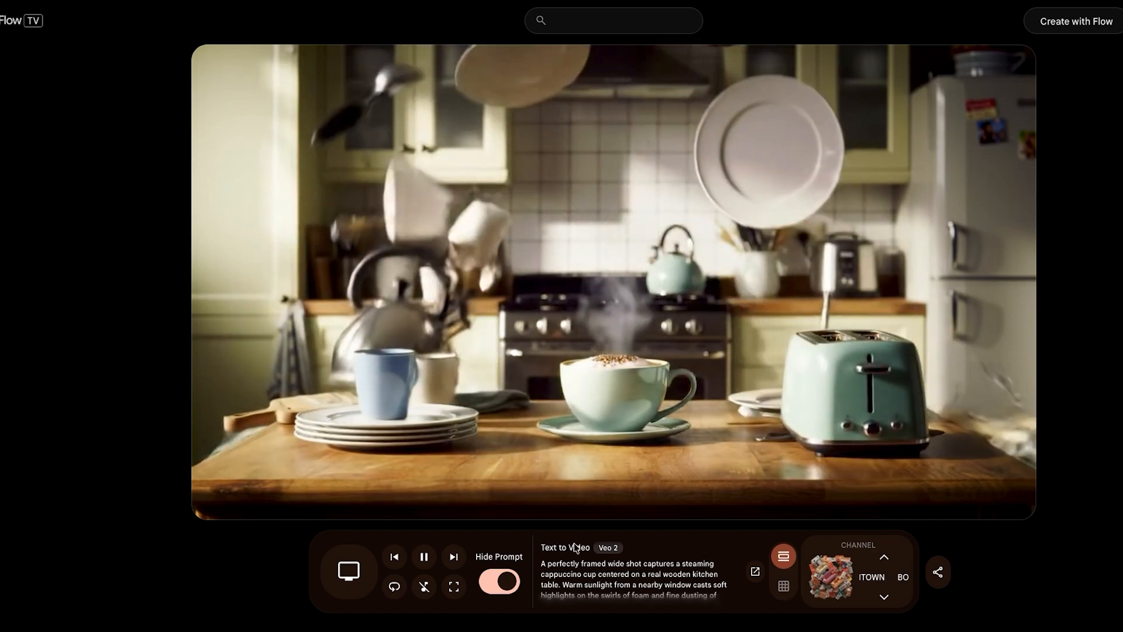
left_click(422, 588)
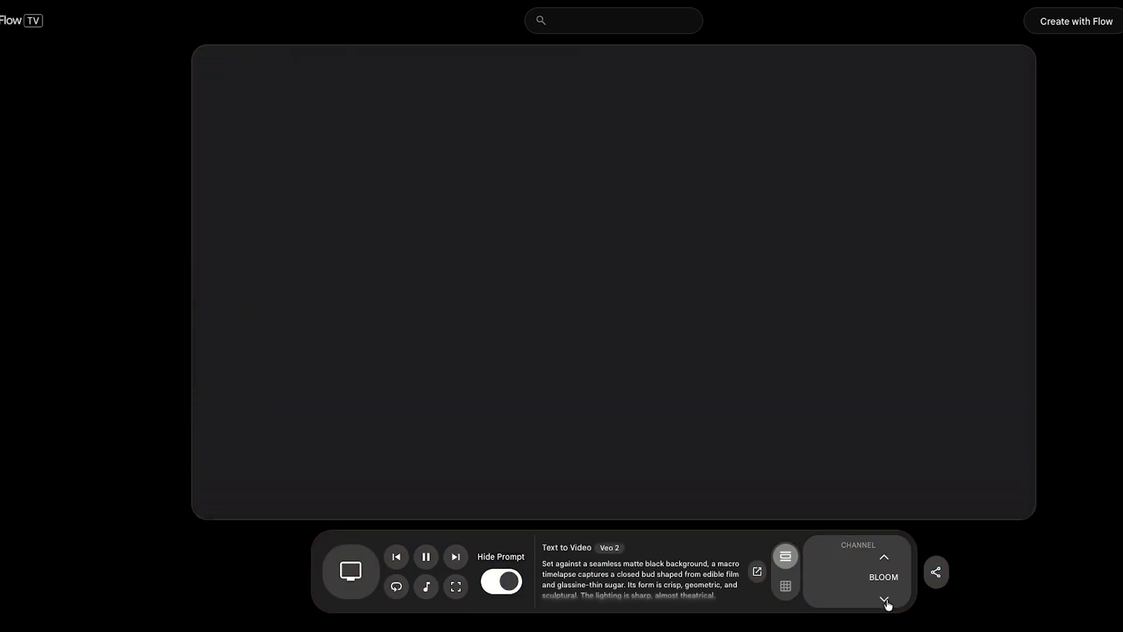
left_click(884, 599)
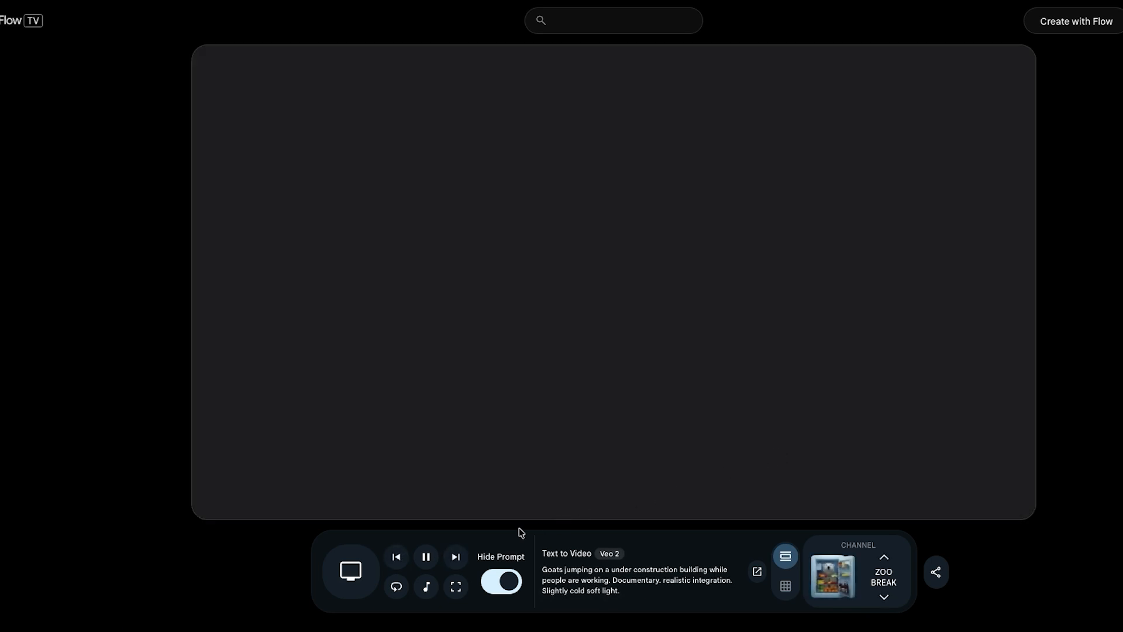
left_click(426, 556)
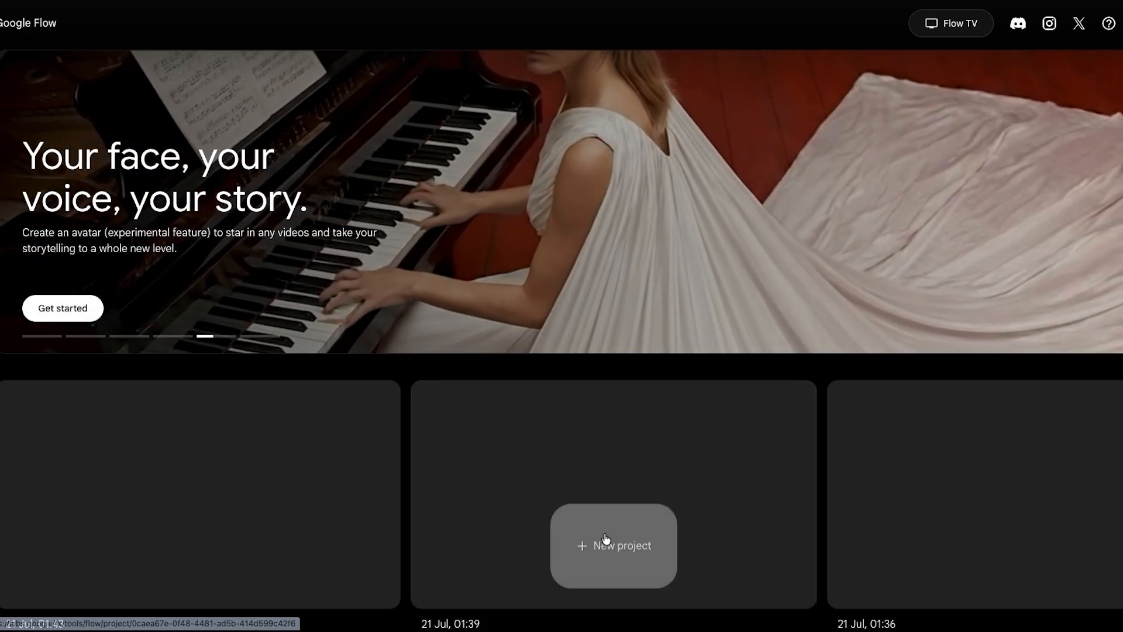
Create a new Flow project and check the account's available Google Flow credits
left_click(605, 538)
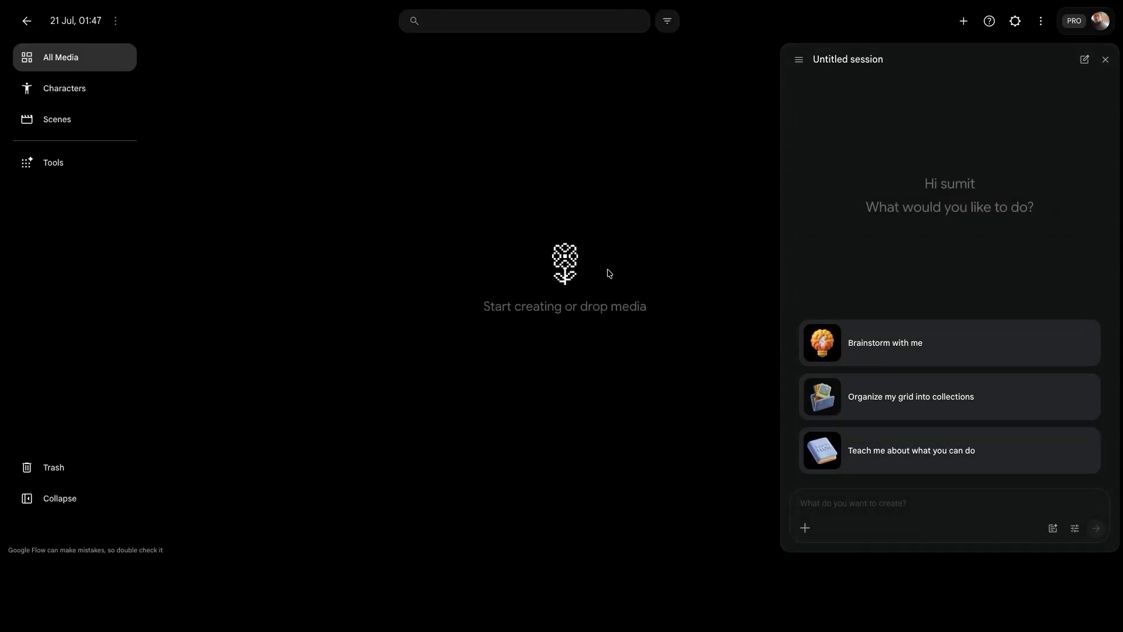
left_click(1101, 22)
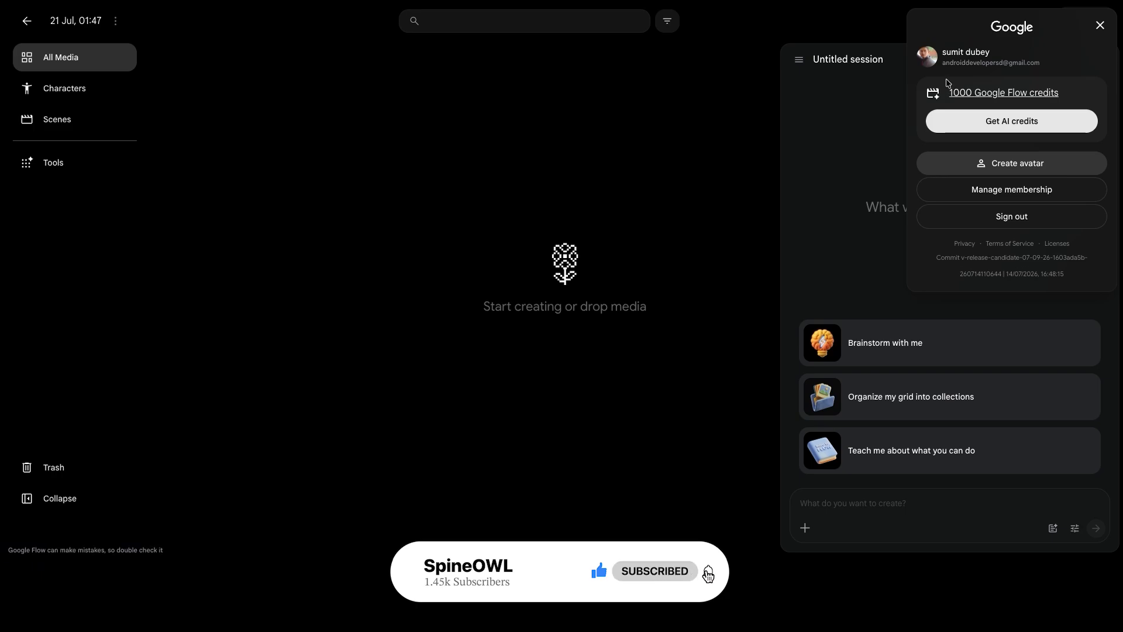
left_click(1118, 4)
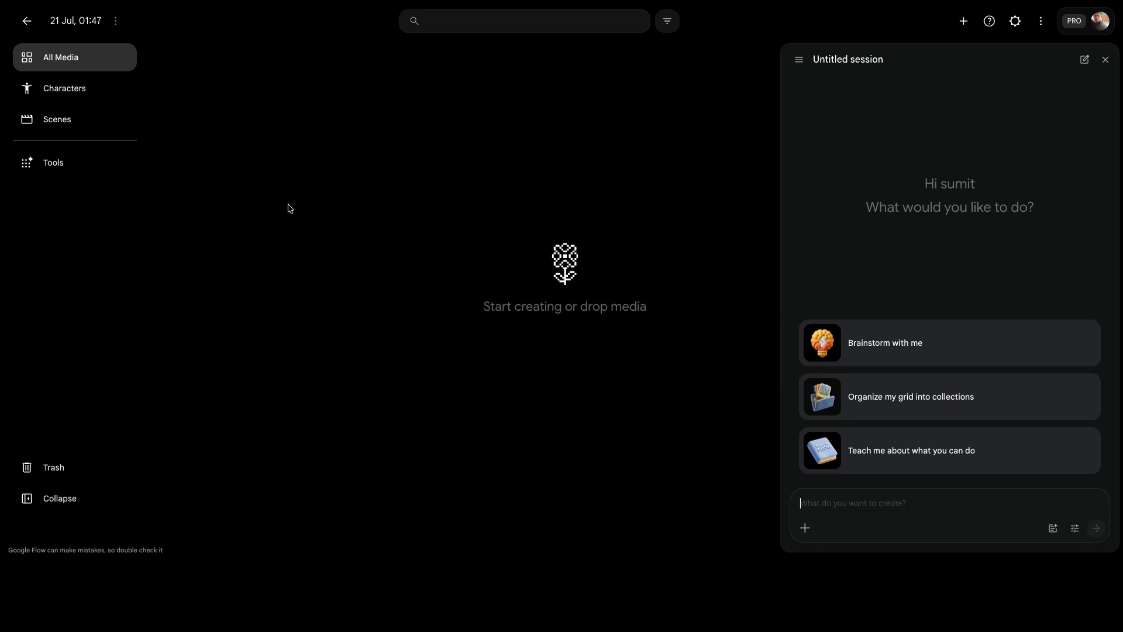
Examine the new-character page and its image upload dialog, and return to the project without choosing a file
left_click(71, 90)
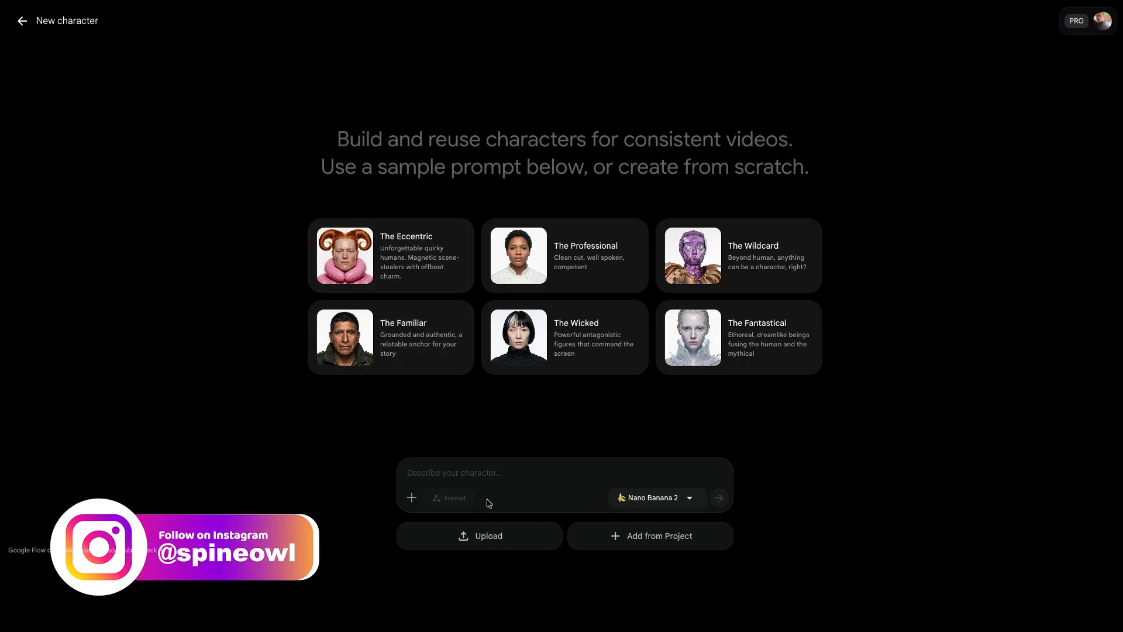
left_click(493, 539)
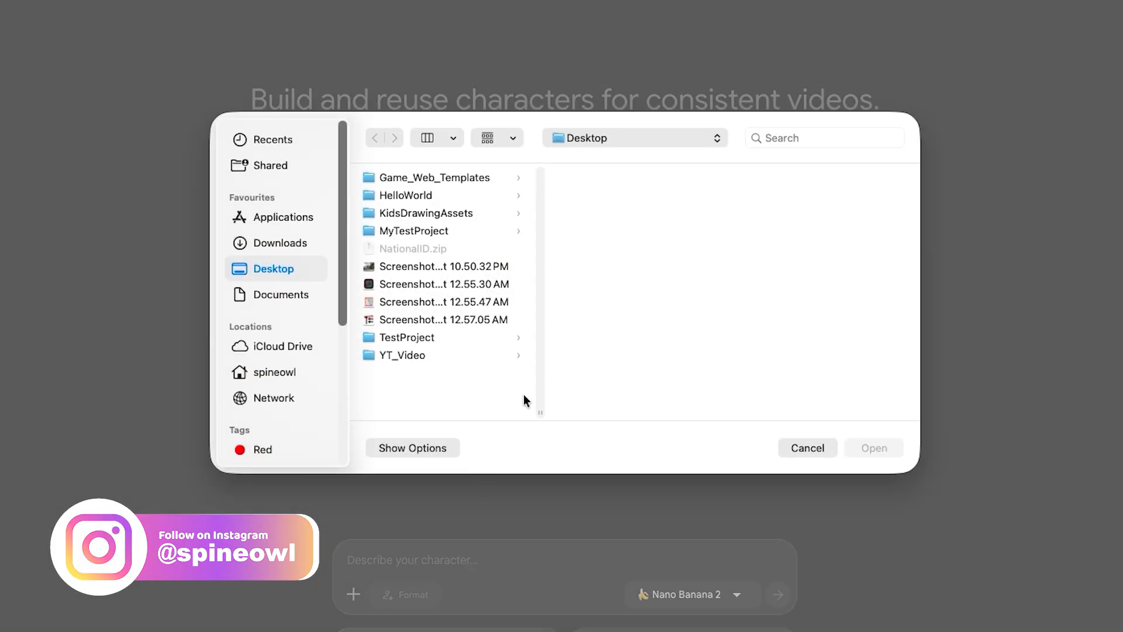
left_click(797, 448)
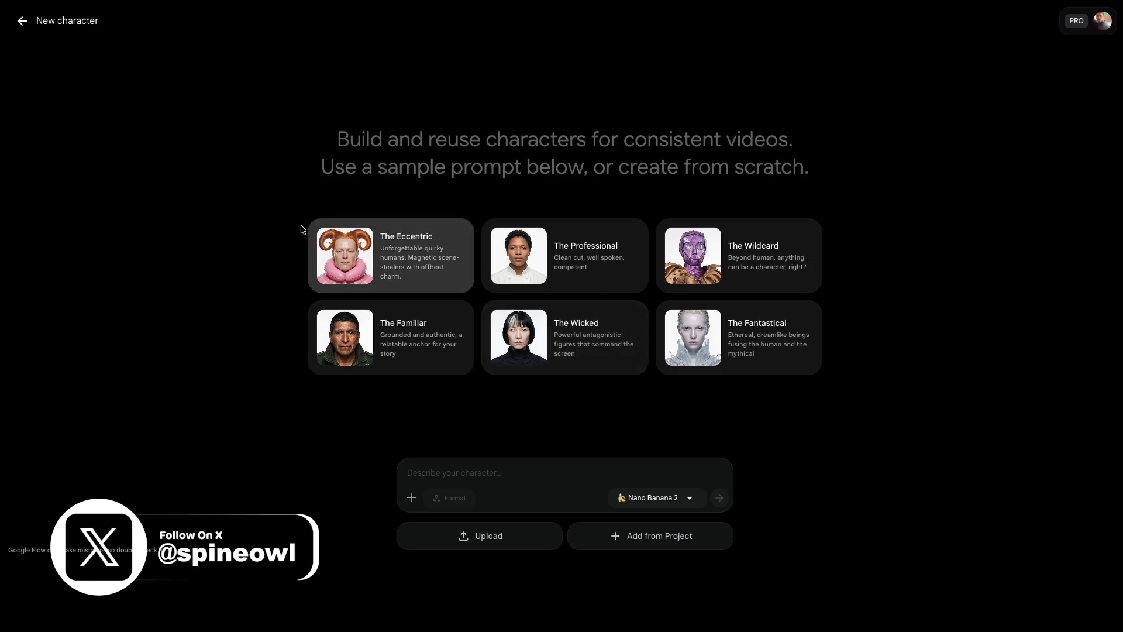
left_click(23, 22)
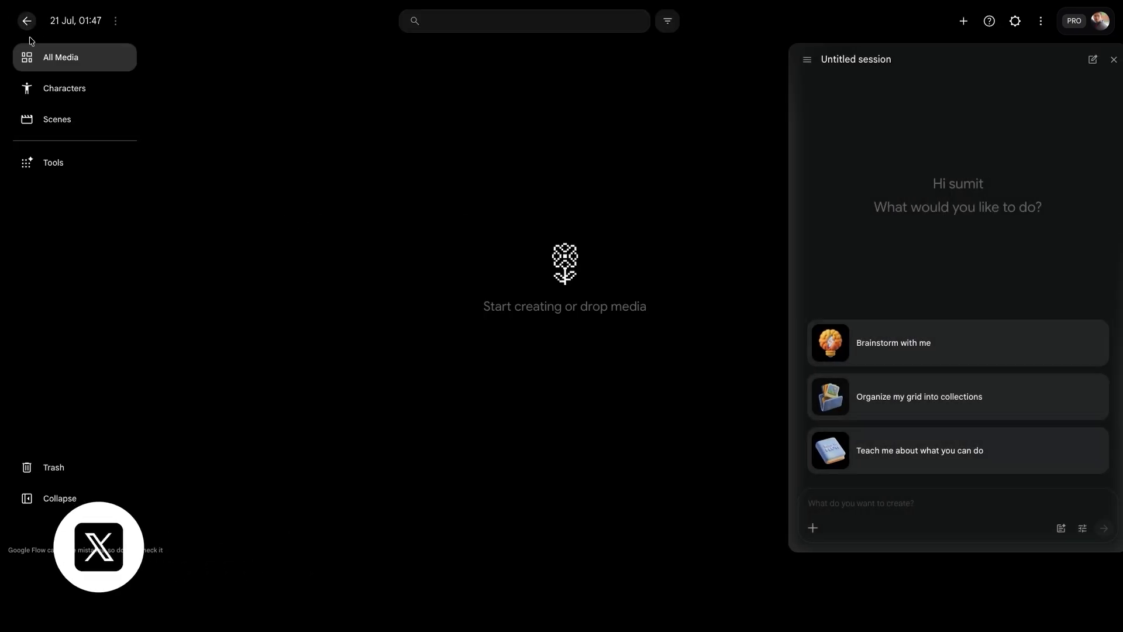
View the project's Scenes section and check its options for creating collections and scenes
left_click(60, 121)
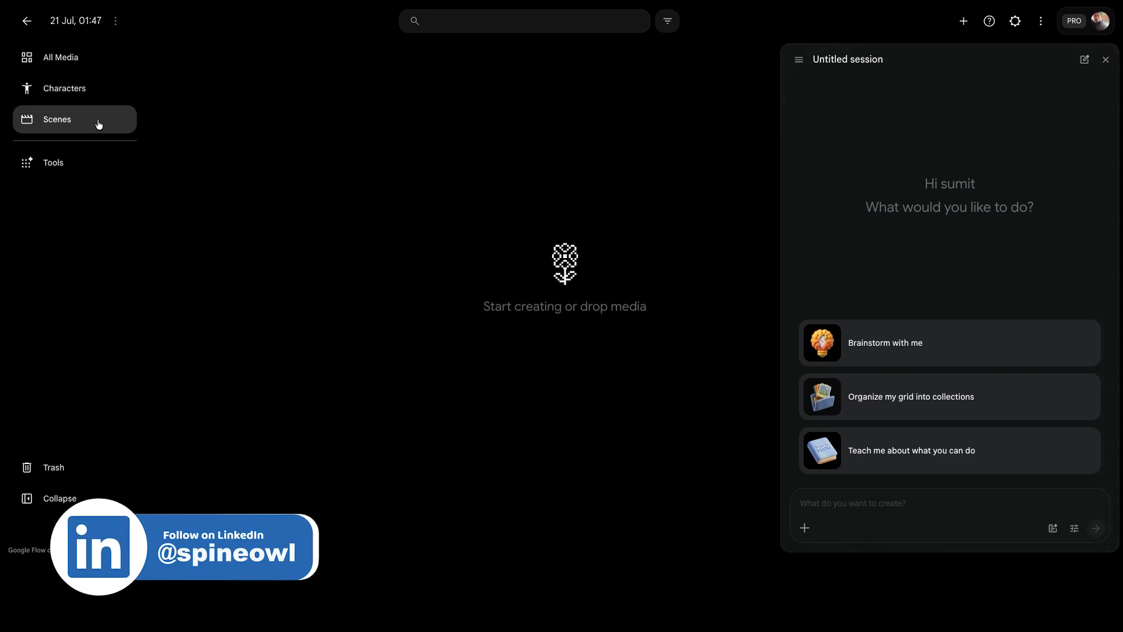
right_click(310, 138)
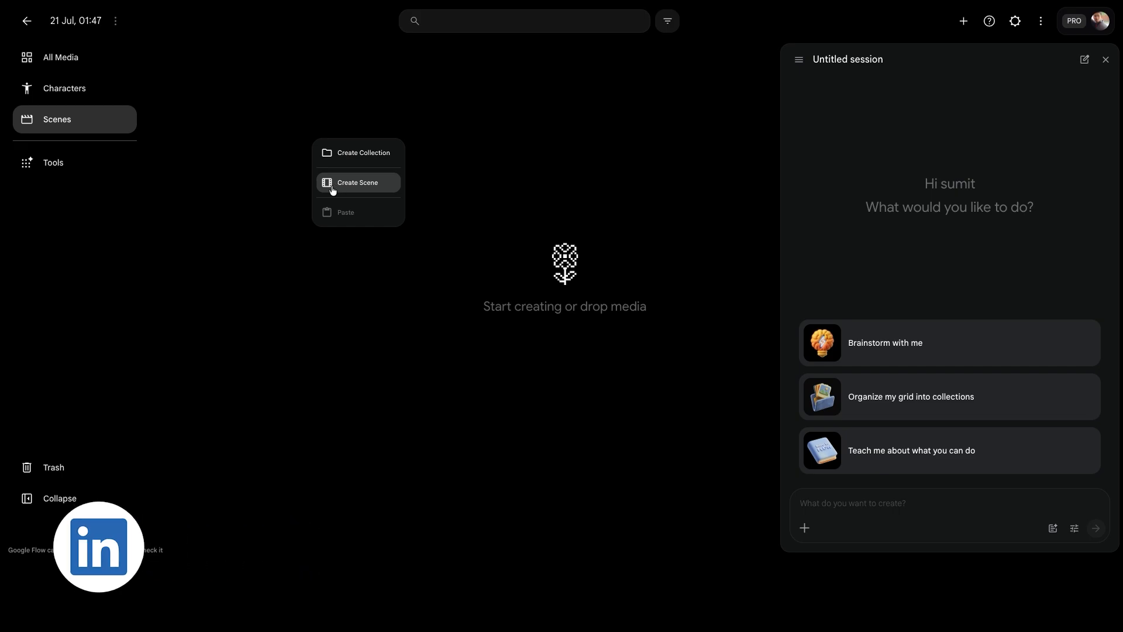
left_click(310, 329)
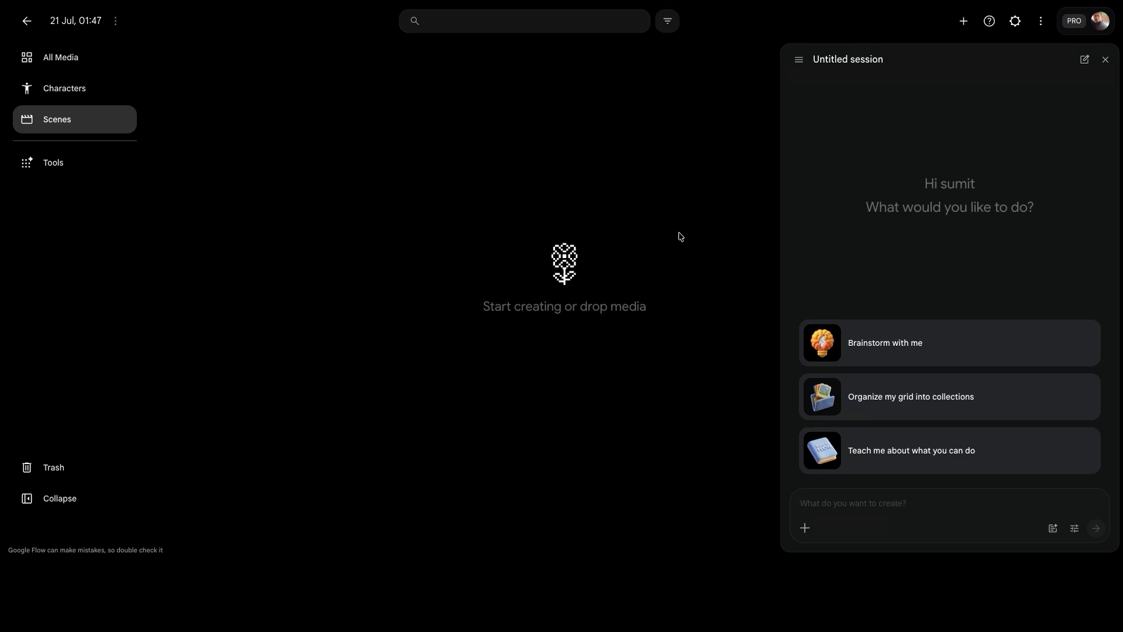
Paste the prompt for a 9:16 vertical ultra-cinematic arcade street racing video, 10–15 seconds long, into the agent session
left_click(817, 502)
key("ctrl+v")
scroll(872, 426, "up", 6)
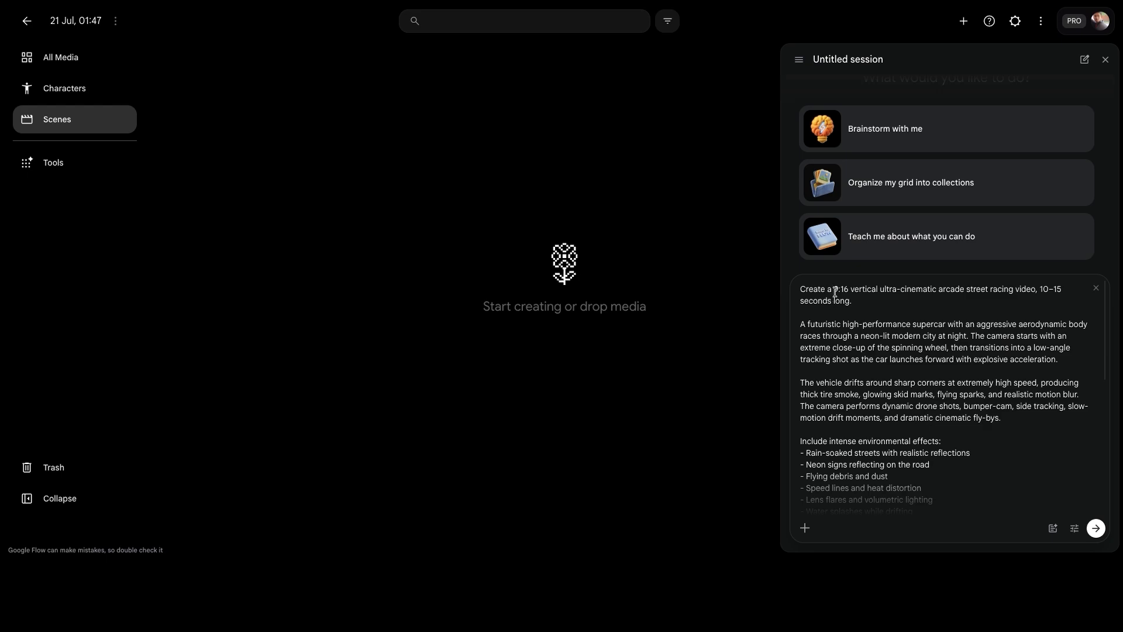
Read through the pasted racing prompt, including its aspect ratio, environmental effects, car actions, visual style, mood and exclusions
left_click_drag(835, 290, 846, 291)
scroll(868, 315, "down", 6)
scroll(871, 318, "up", 6)
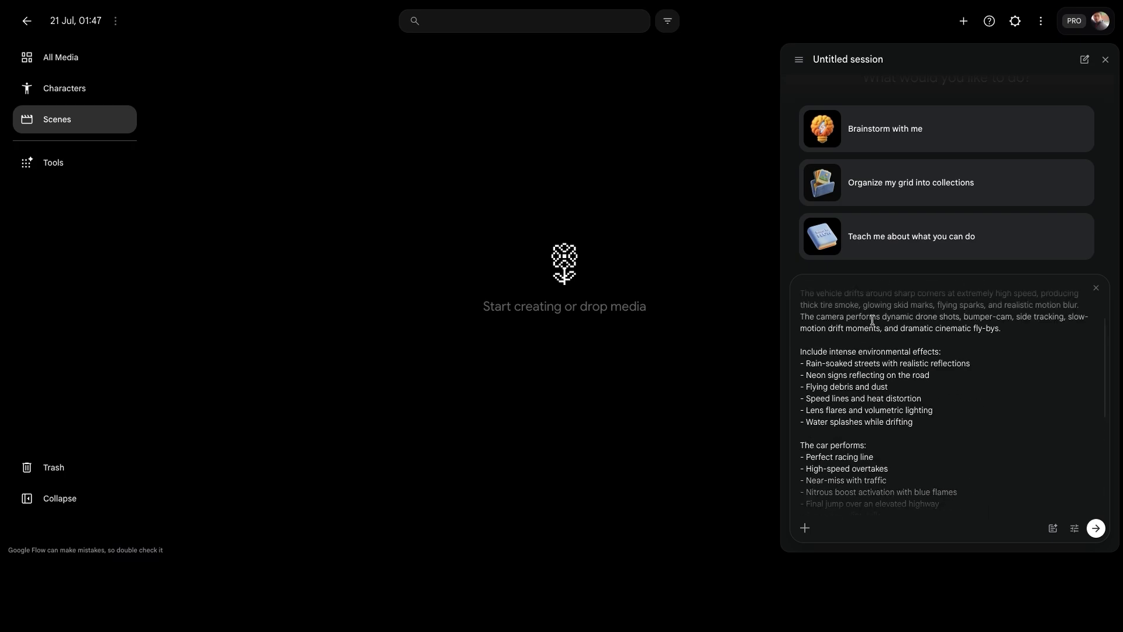
scroll(872, 320, "down", 6)
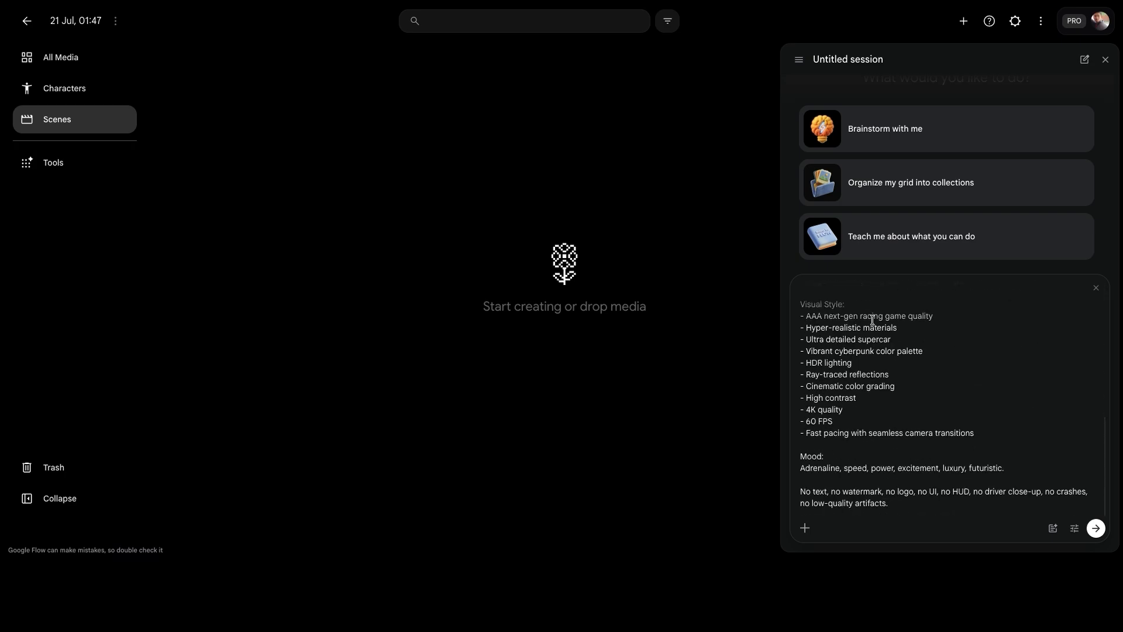
scroll(872, 320, "up", 6)
scroll(872, 319, "down", 6)
scroll(872, 319, "up", 6)
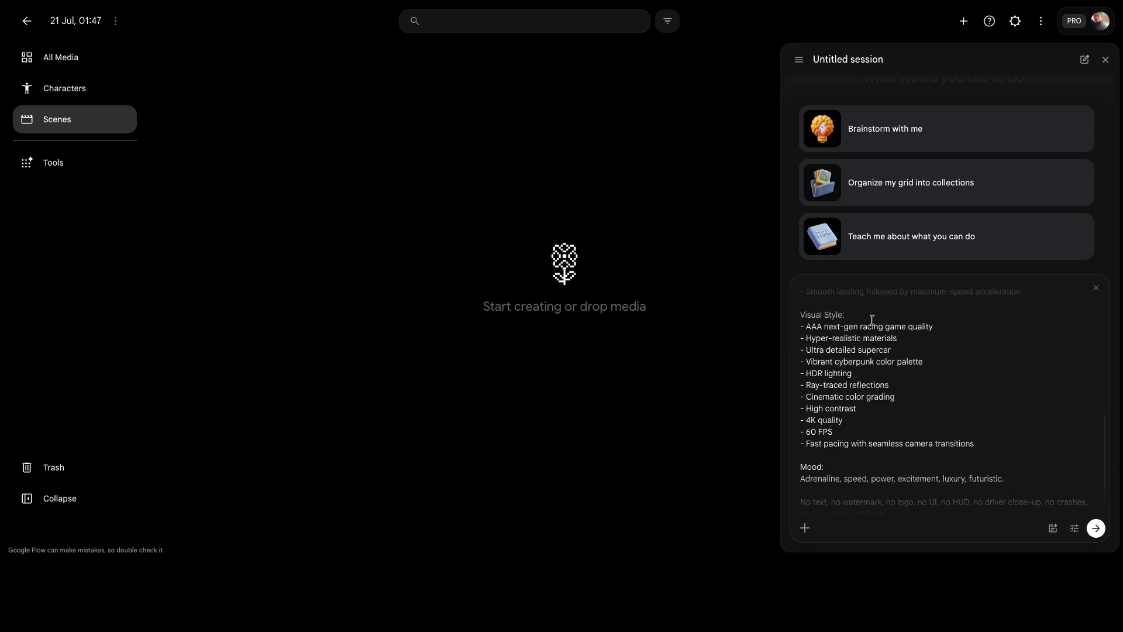
scroll(872, 320, "down", 6)
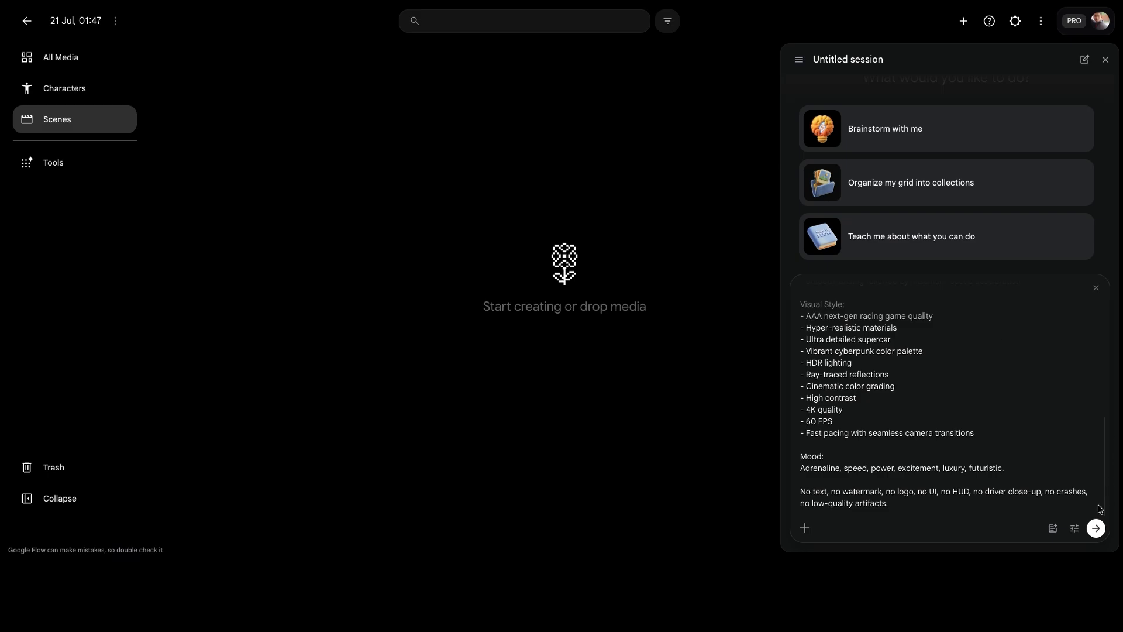
Submit the racing prompt, approve the single video generation, and widen the agent session panel
left_click(1096, 529)
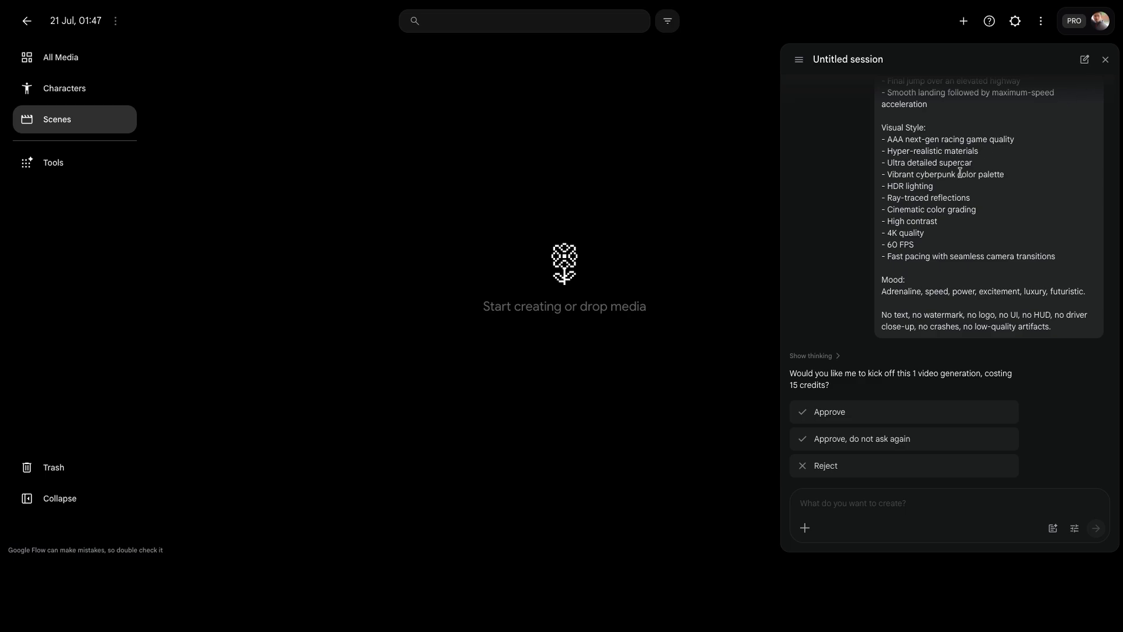
left_click(850, 413)
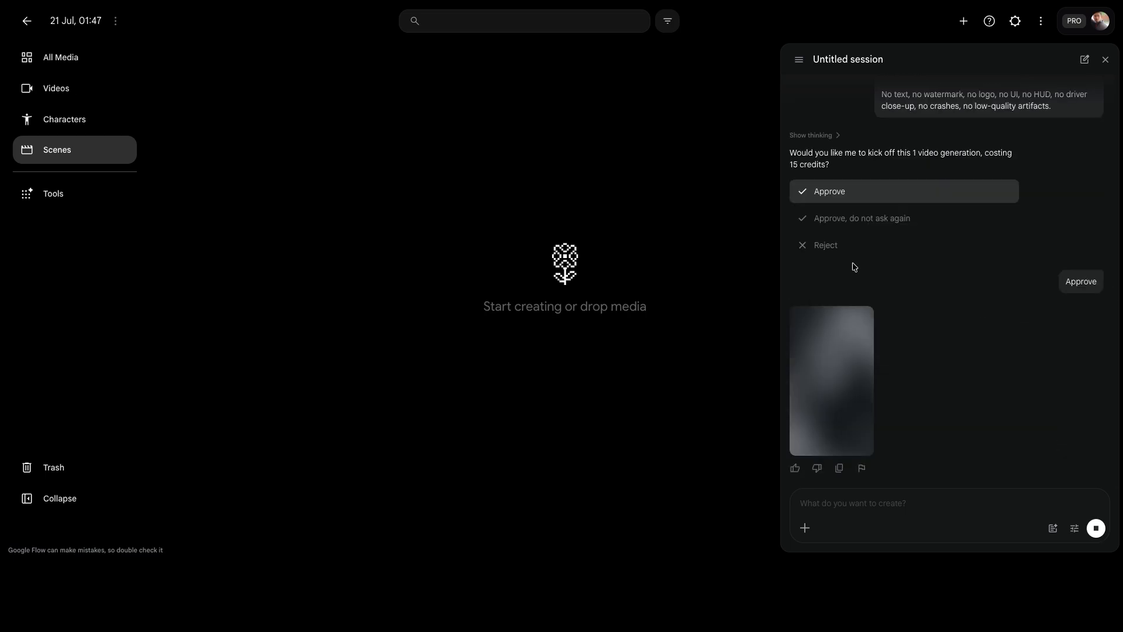
left_click_drag(779, 245, 443, 237)
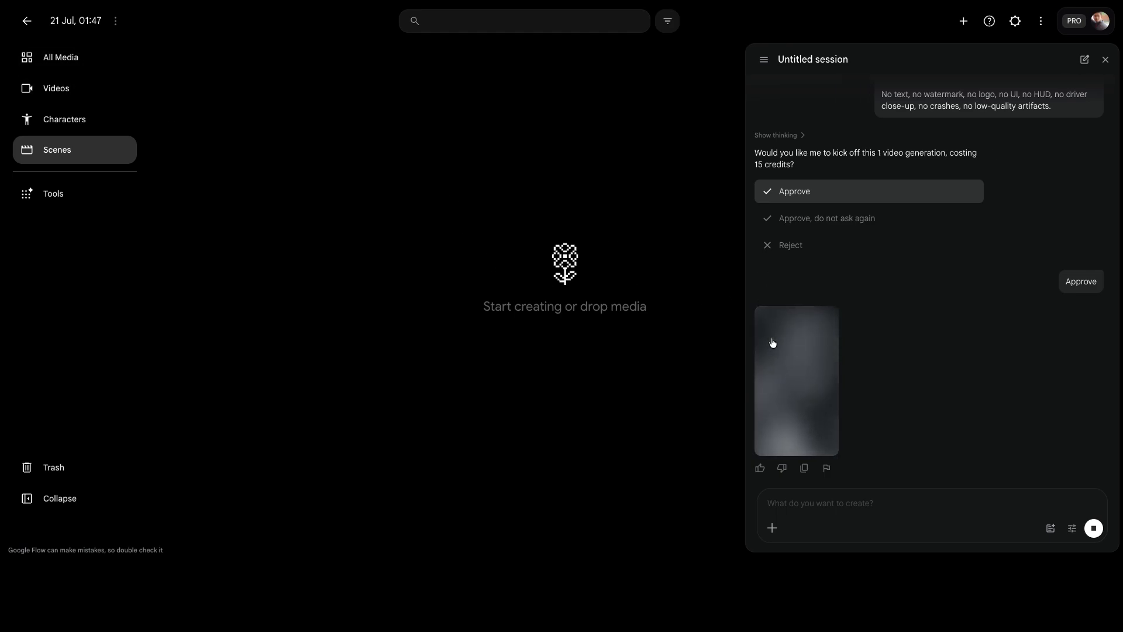
Preview the generated supercar video among all project media and check the actions available for it
left_click(82, 57)
mouse_move(201, 193)
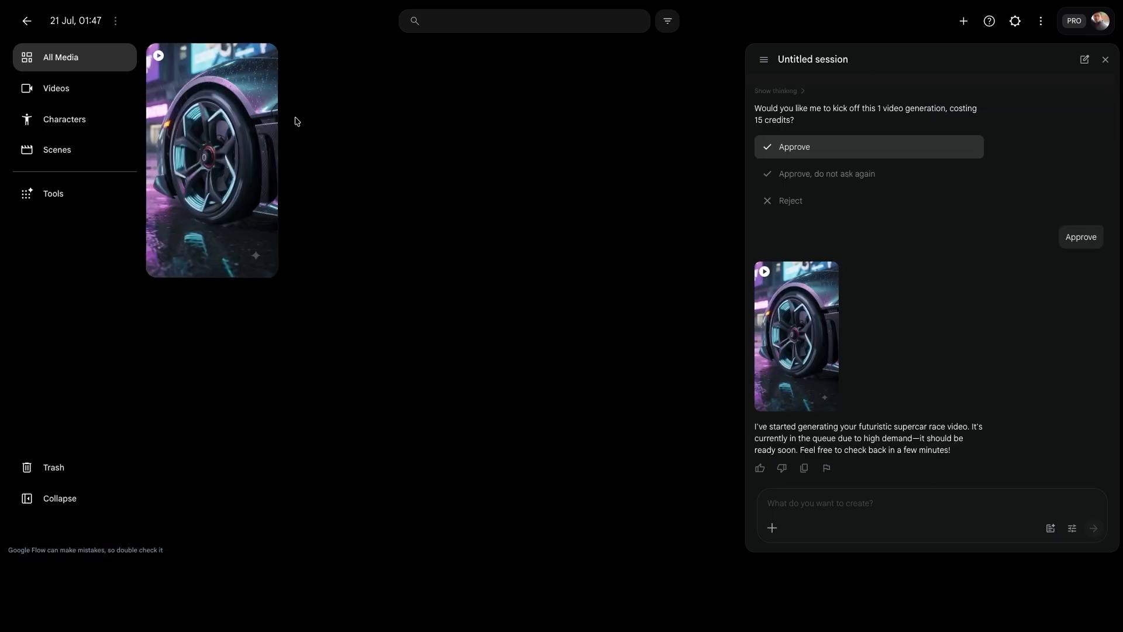
mouse_move(246, 124)
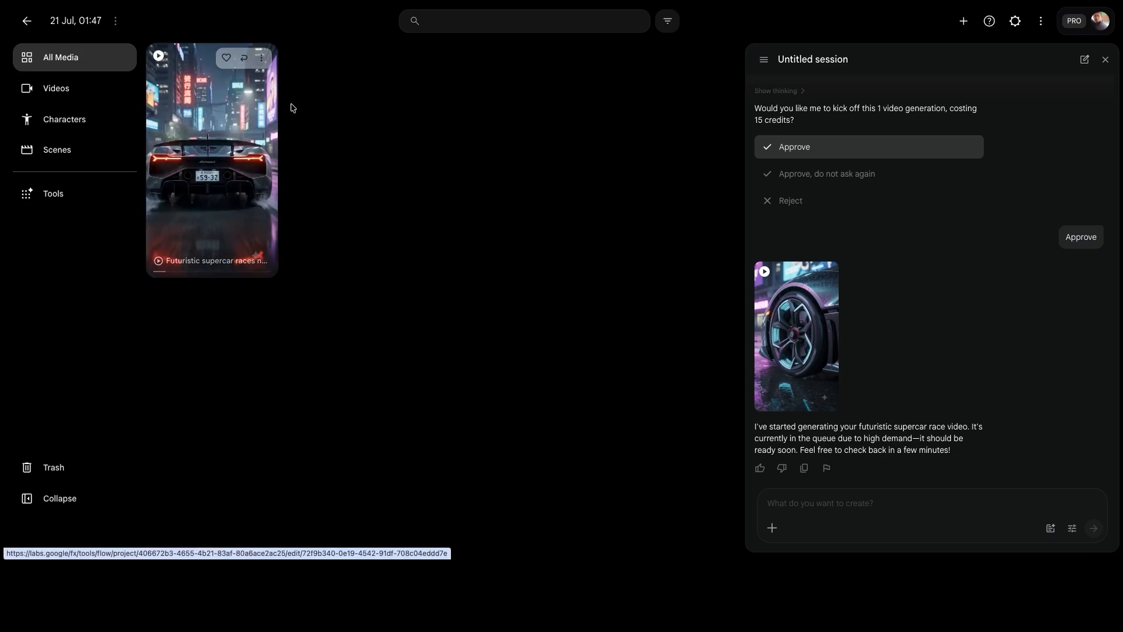
left_click(262, 59)
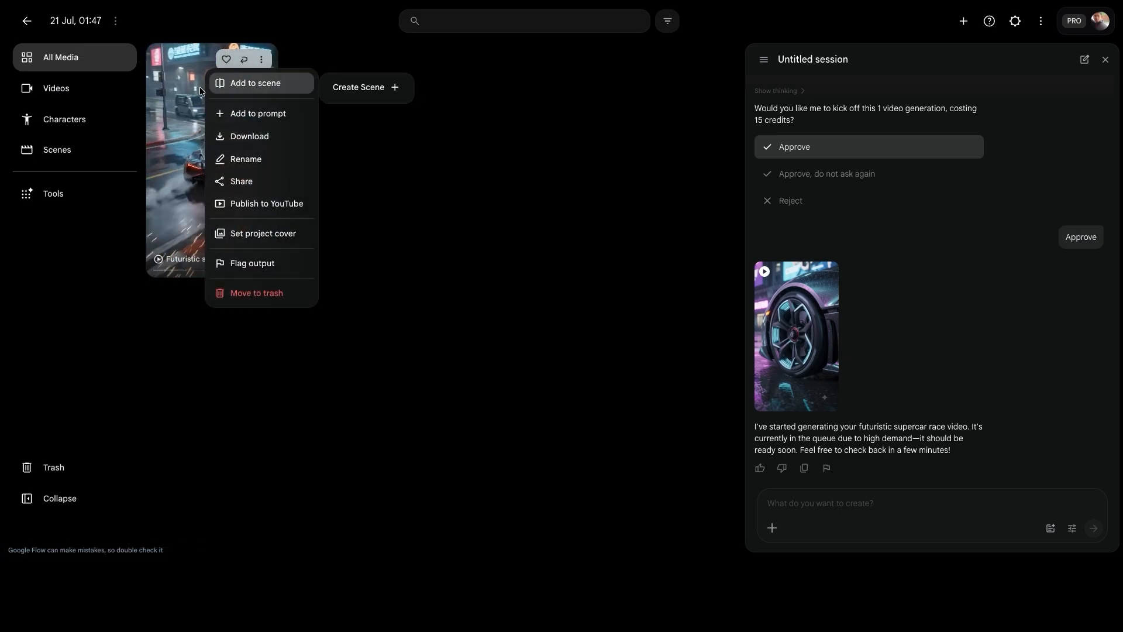
Open the supercar video in the editor, switch its aspect ratio to 16:9, and return to the project after playback
left_click(179, 100)
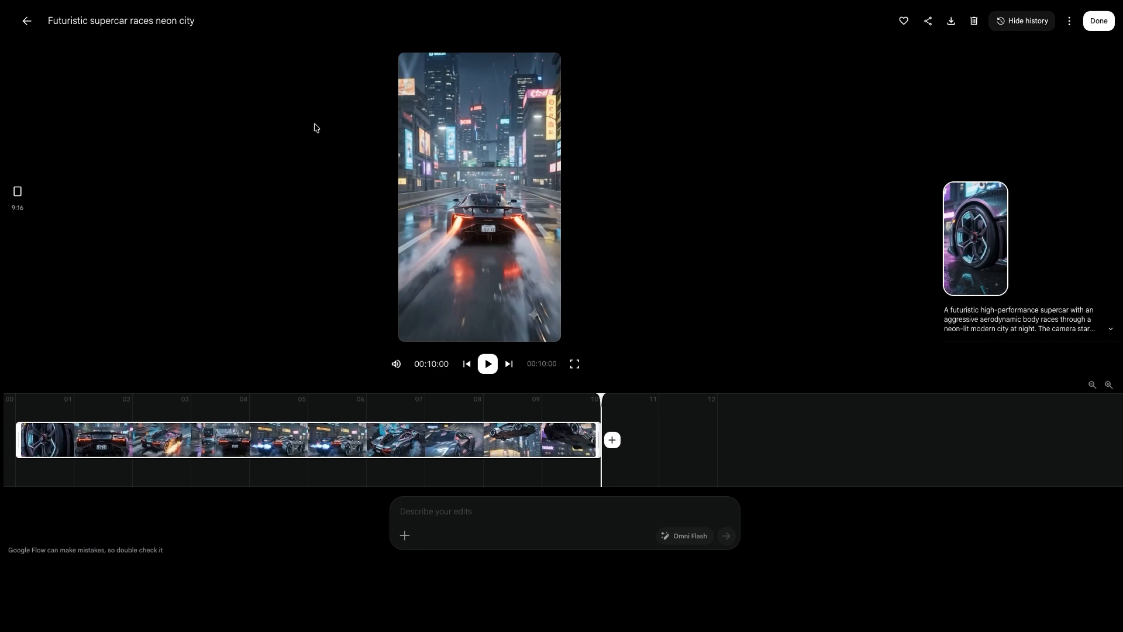
left_click(18, 198)
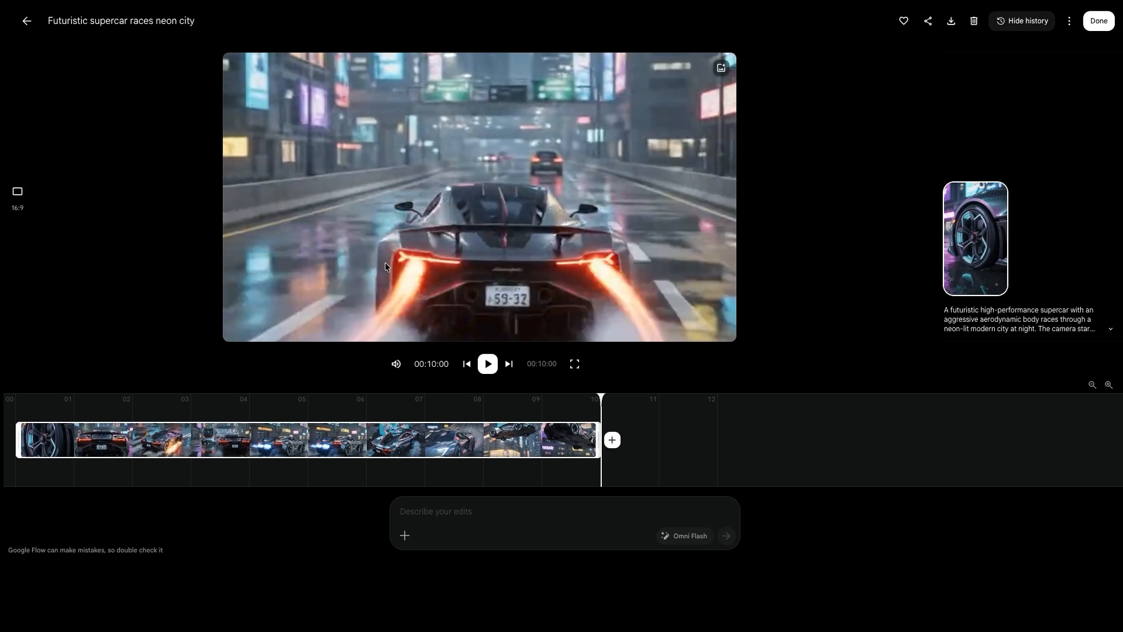
left_click(479, 360)
left_click(27, 23)
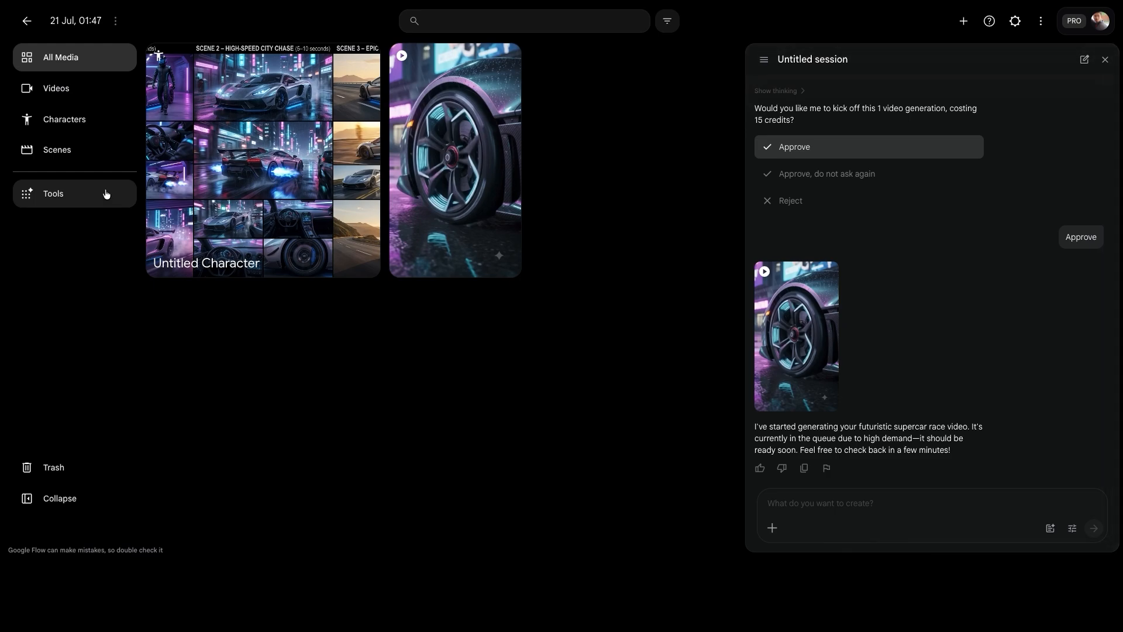
Generate a new character from the pasted nine-frame hypercar storyboard prompt using Nano Banana 2
left_click(79, 121)
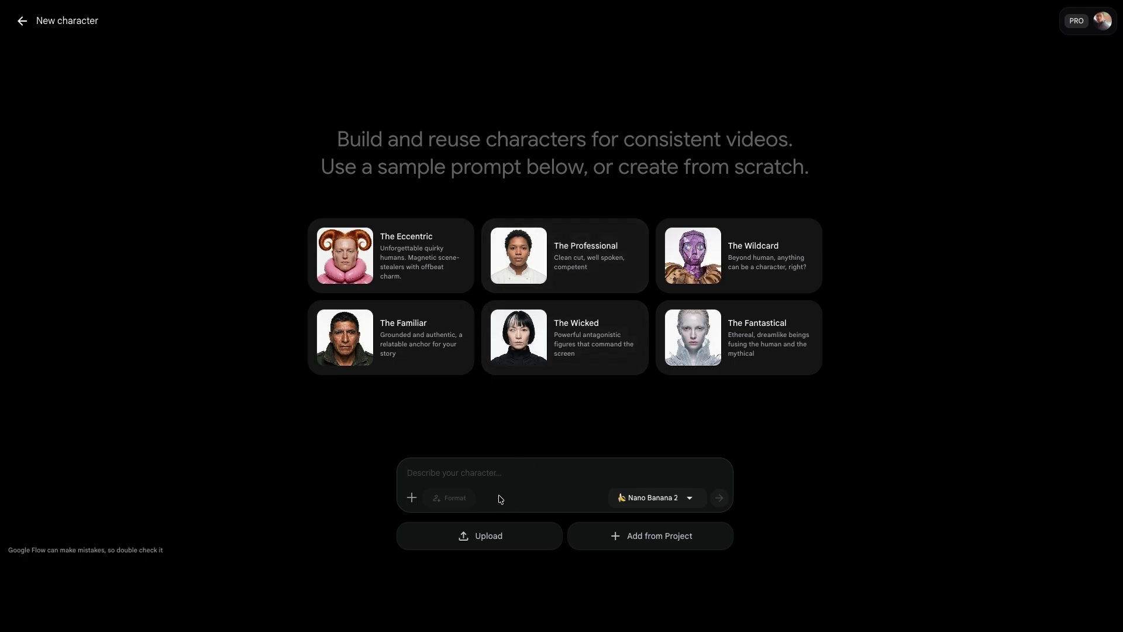
key("ctrl+v")
scroll(557, 384, "up", 5)
scroll(606, 383, "down", 3)
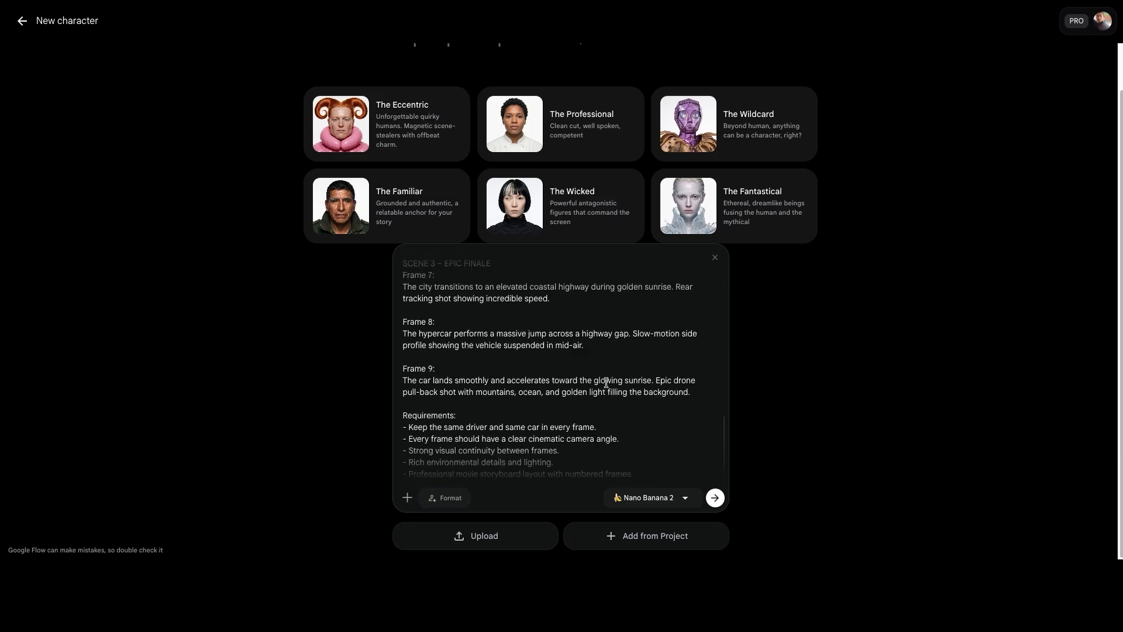
scroll(606, 383, "down", 1)
left_click(715, 498)
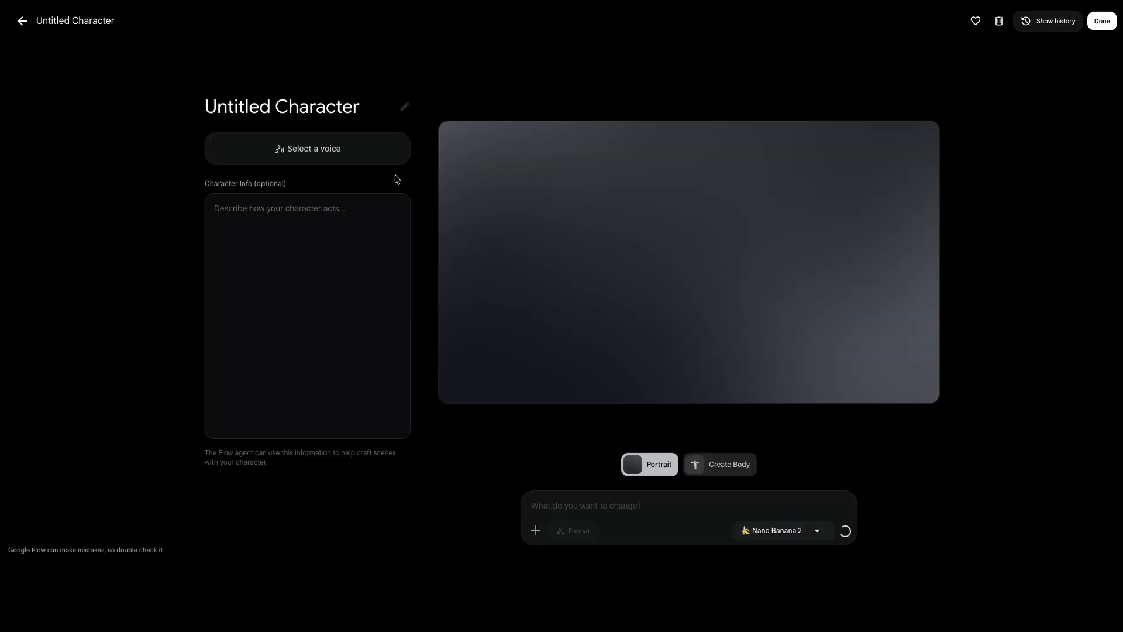
Preview the Achernar and Achird voices and add Achird to the untitled character
left_click(313, 153)
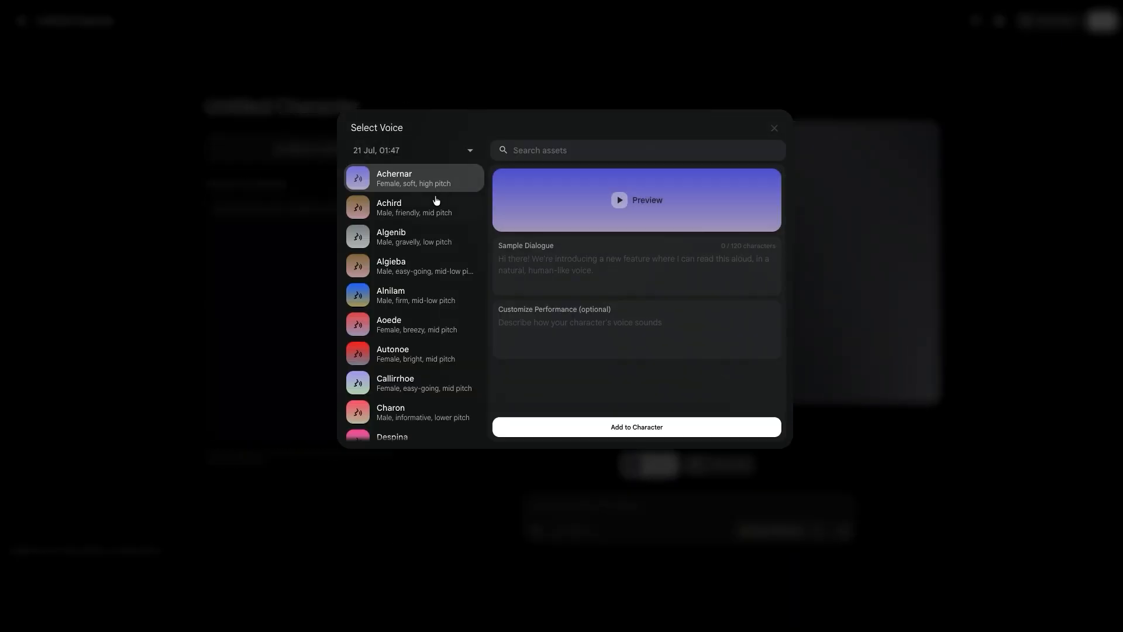
left_click(621, 201)
left_click(416, 209)
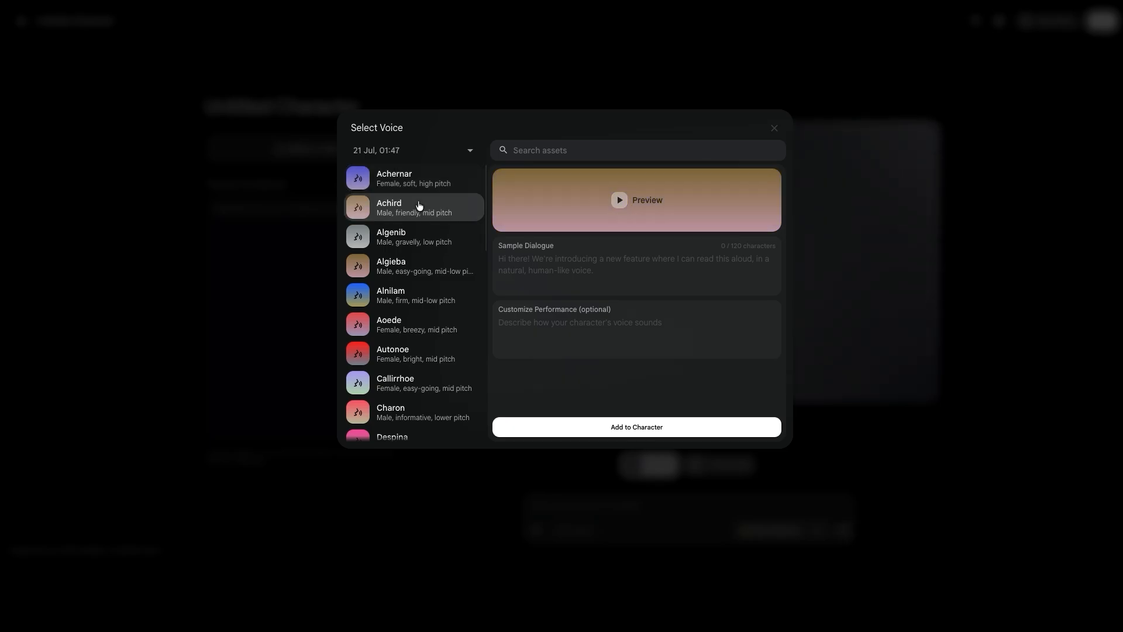
left_click(620, 201)
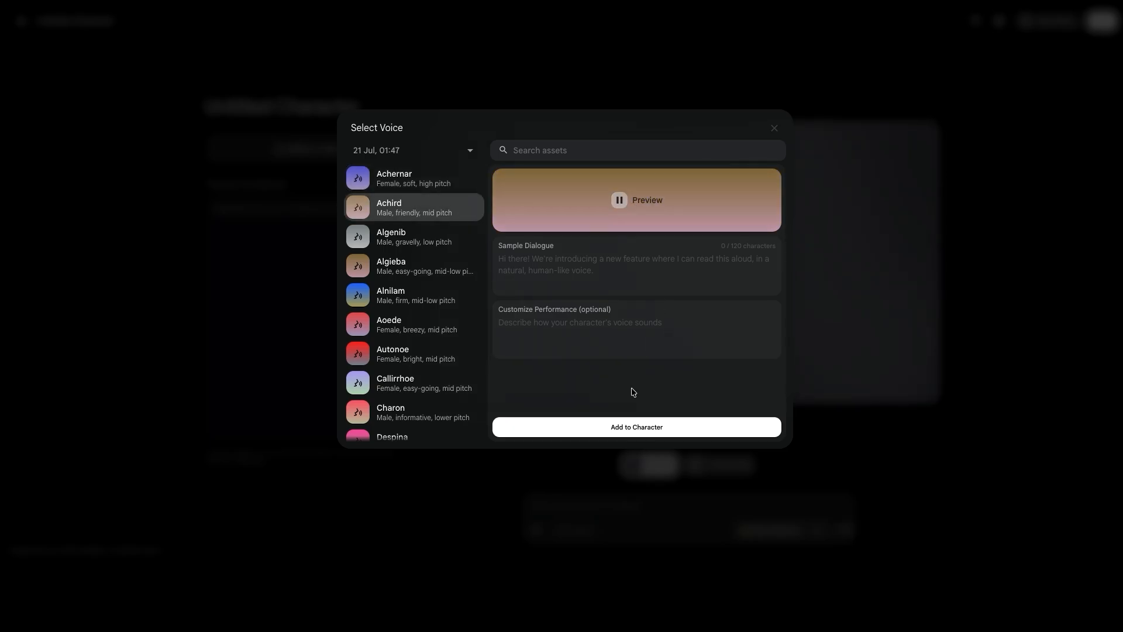
left_click(630, 429)
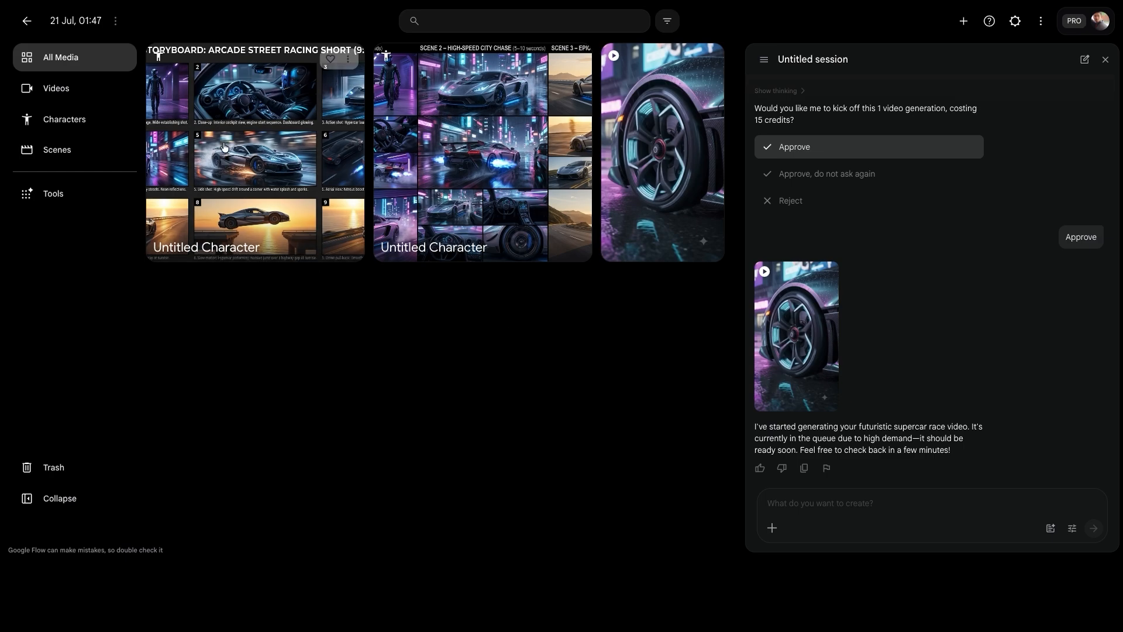
Submit the pasted 15-second vertical racing video prompt to the agent with the arcade street racing storyboard character attached as reference
left_click_drag(225, 147, 831, 485)
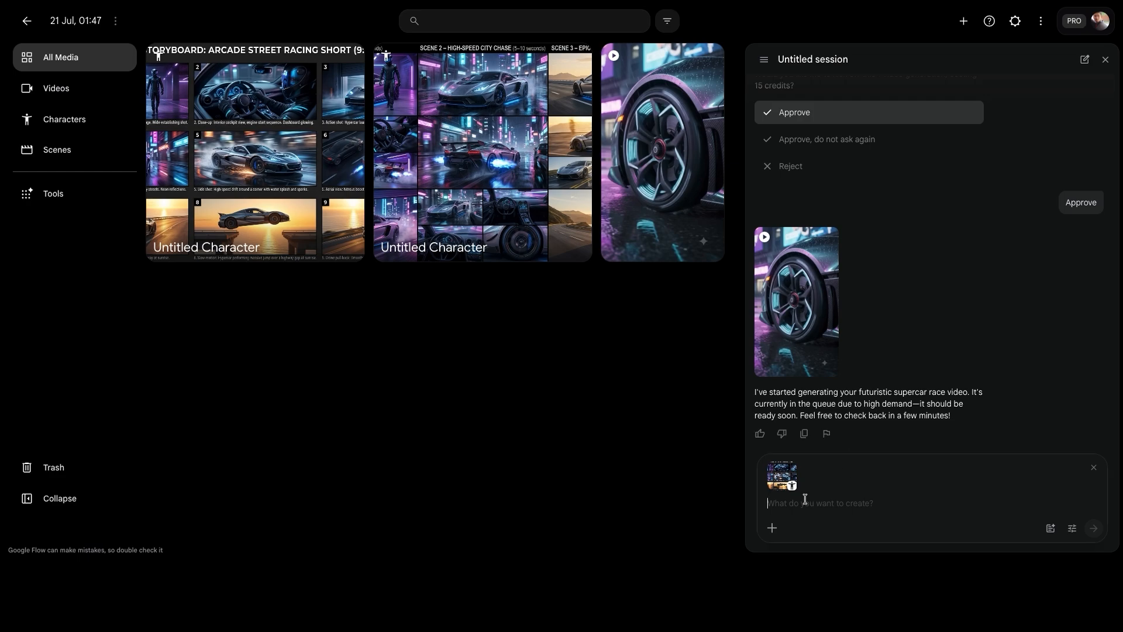
key("ctrl+v")
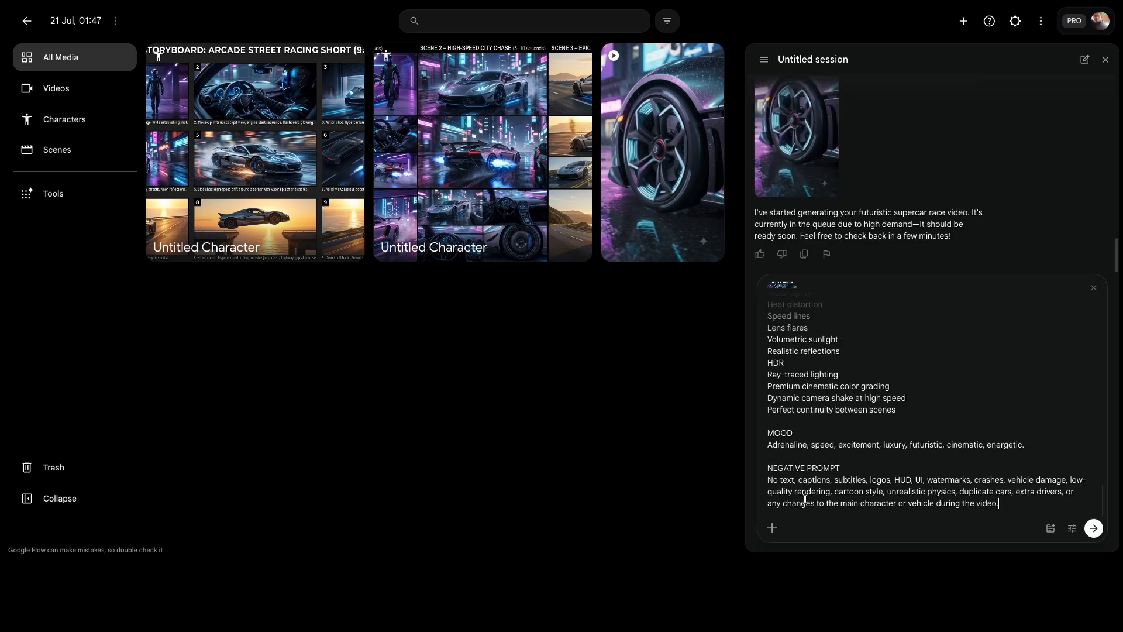
scroll(815, 393, "up", 15)
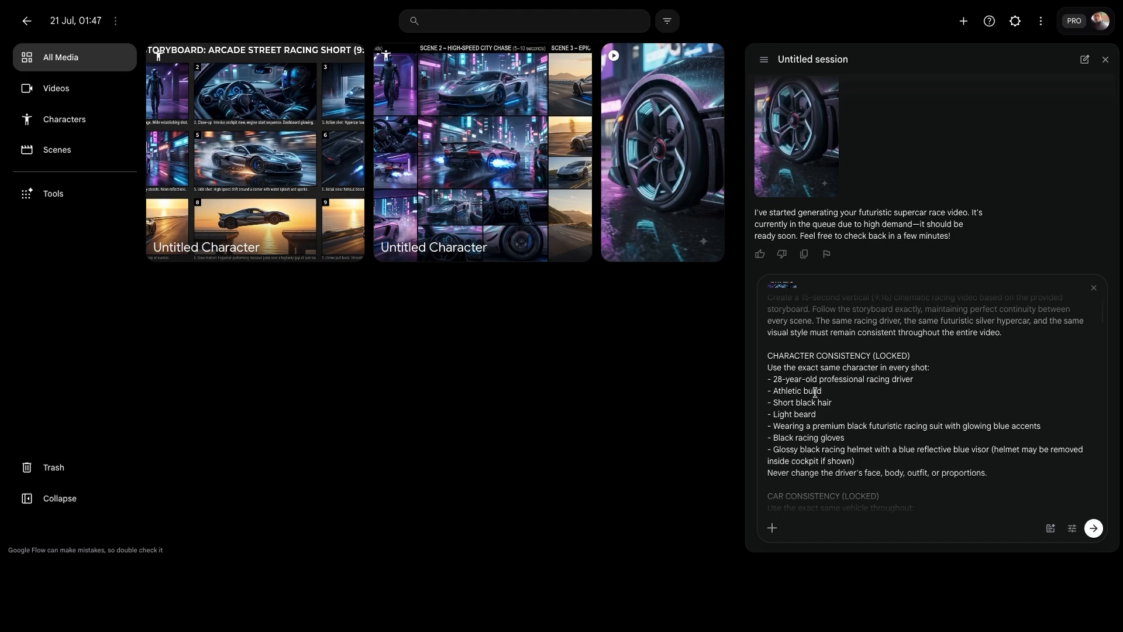
scroll(815, 392, "down", 15)
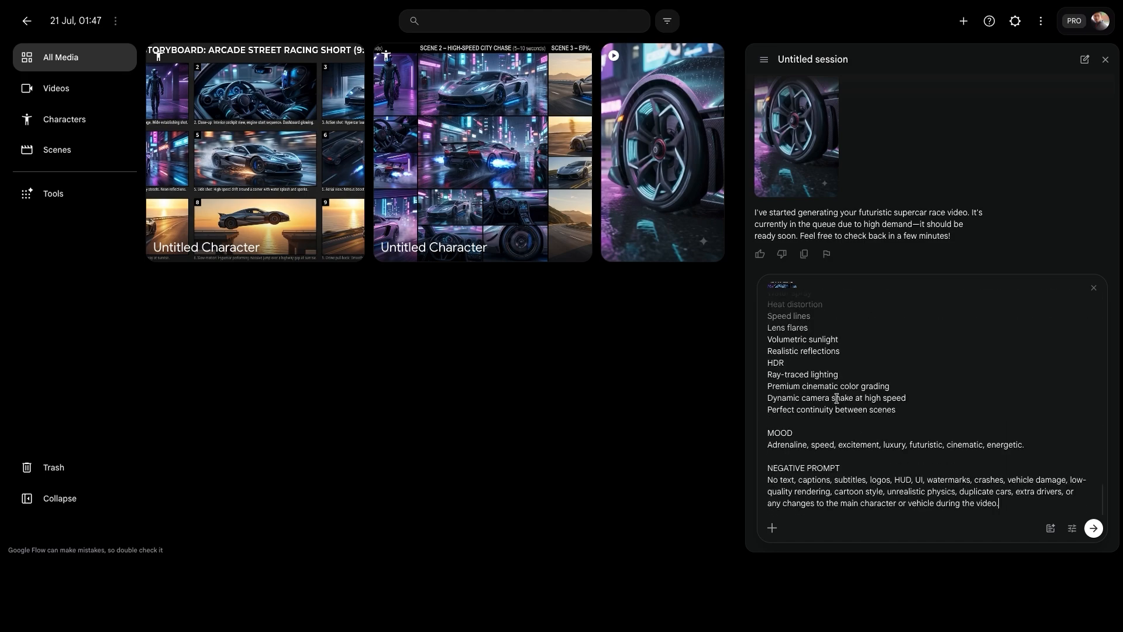
left_click(1095, 520)
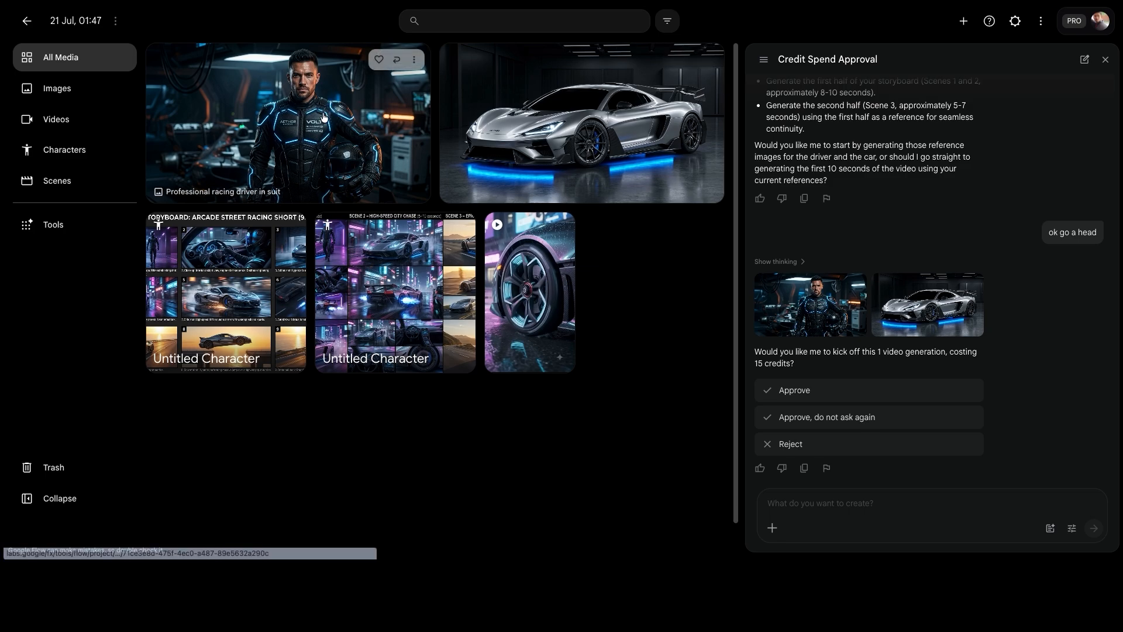
Inspect the generated racing driver image at full size, return to the project, and approve the single video generation
left_click(323, 118)
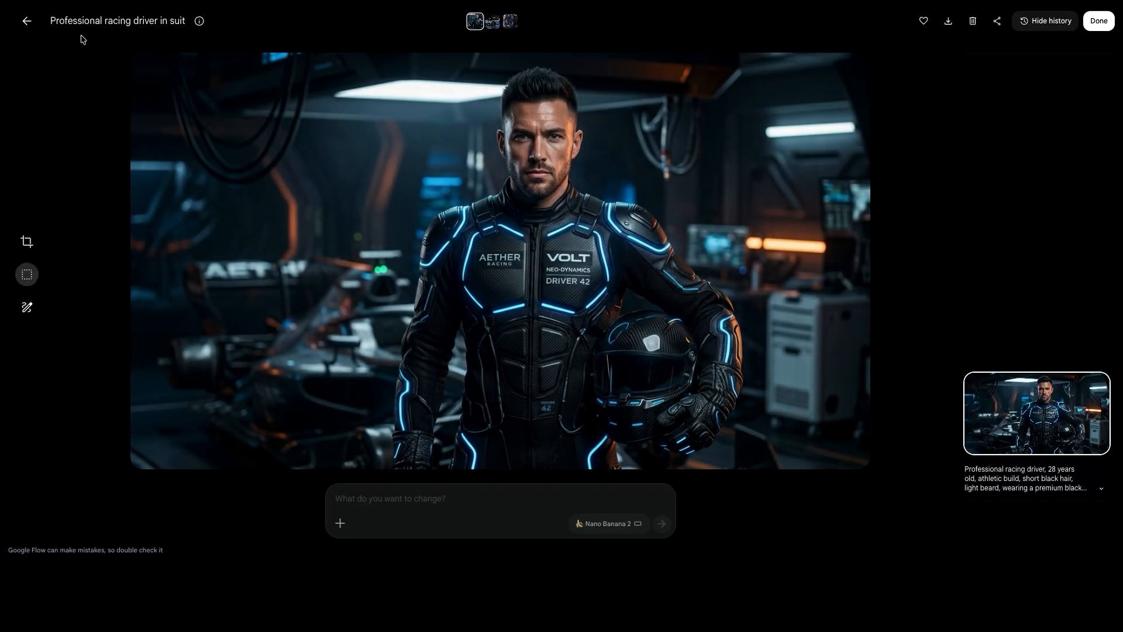
left_click(27, 22)
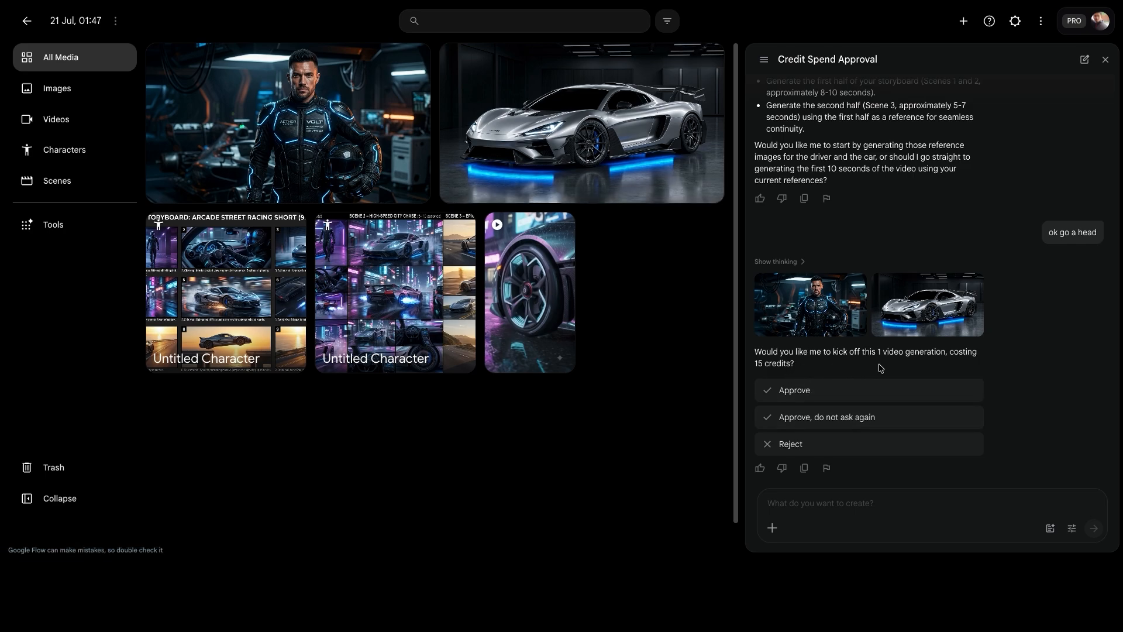
left_click(826, 392)
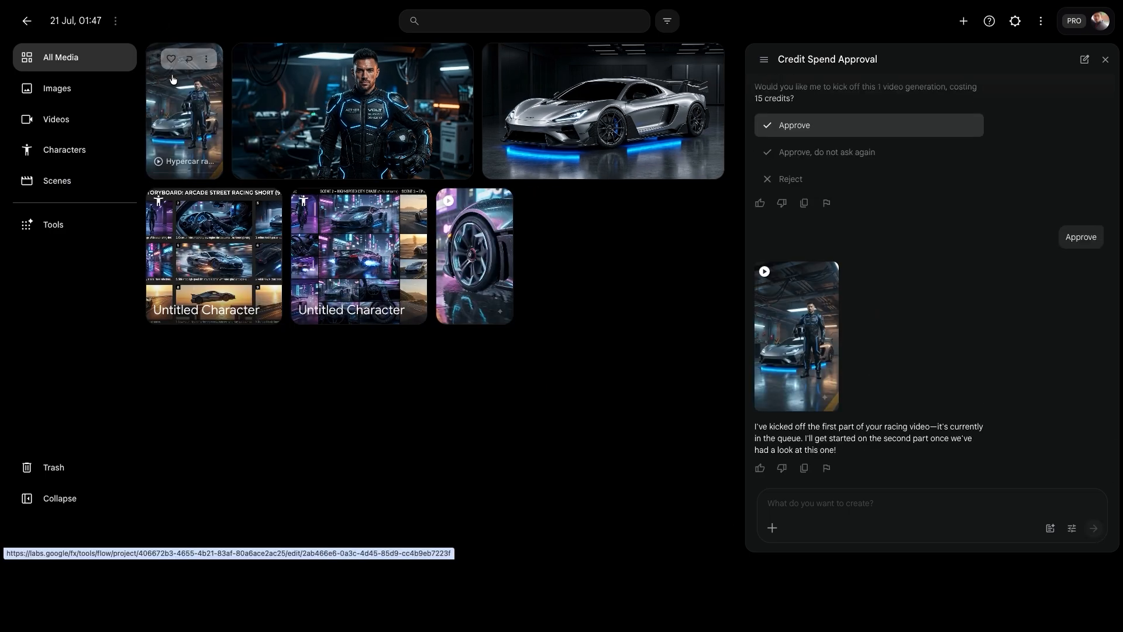
Open the new hypercar racing video, play it, switch its aspect ratio to 16:9, and replay it
left_click(183, 105)
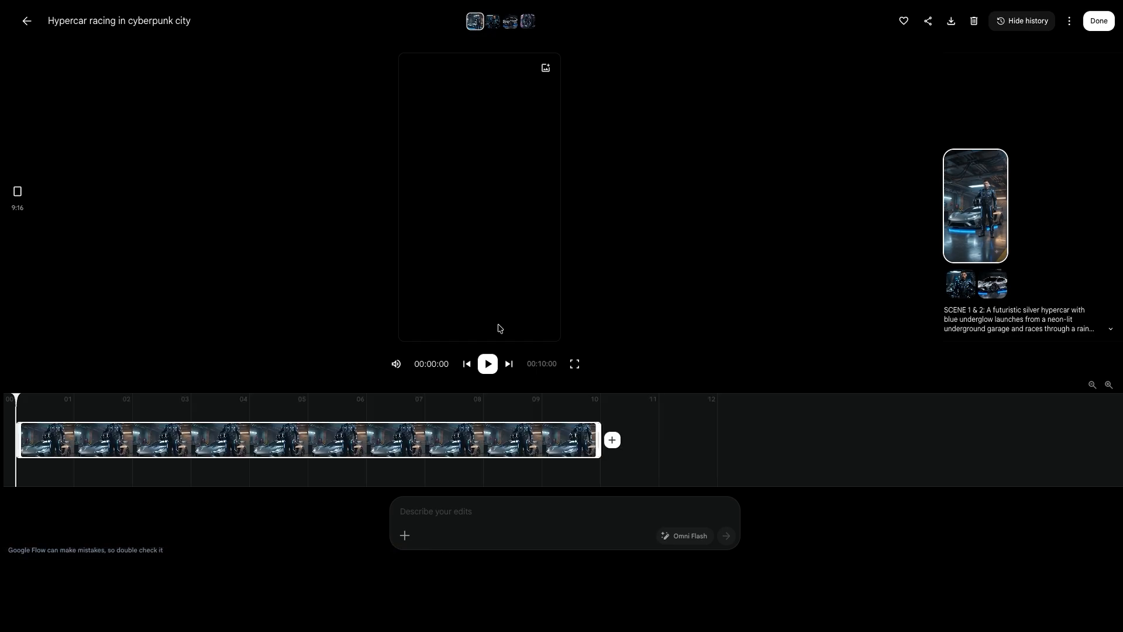
left_click(488, 364)
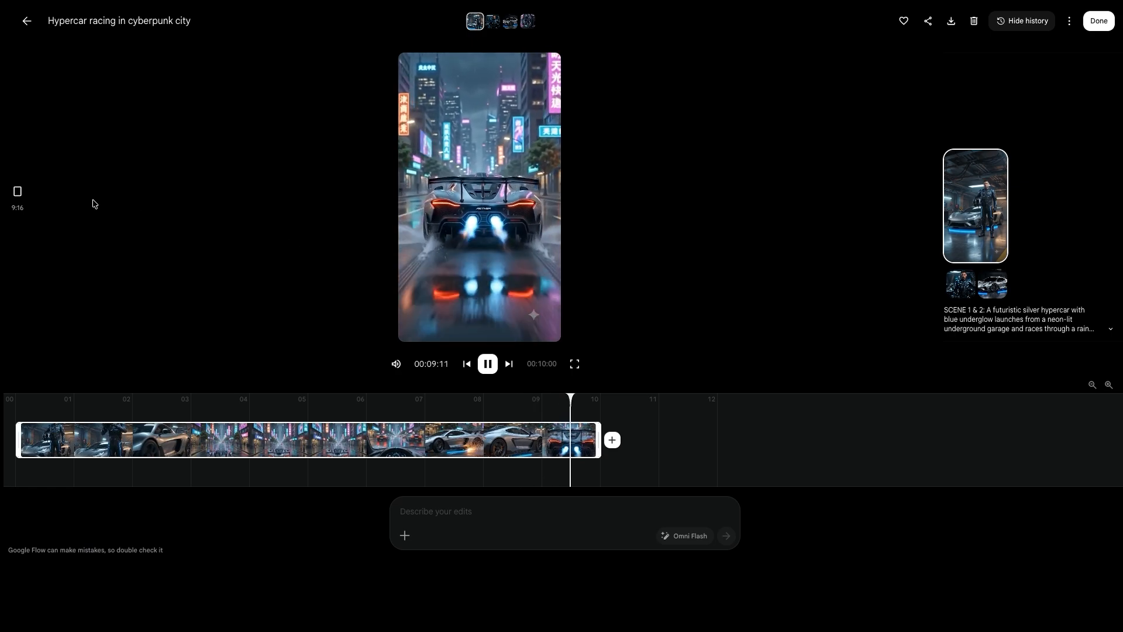
left_click(18, 194)
left_click(495, 366)
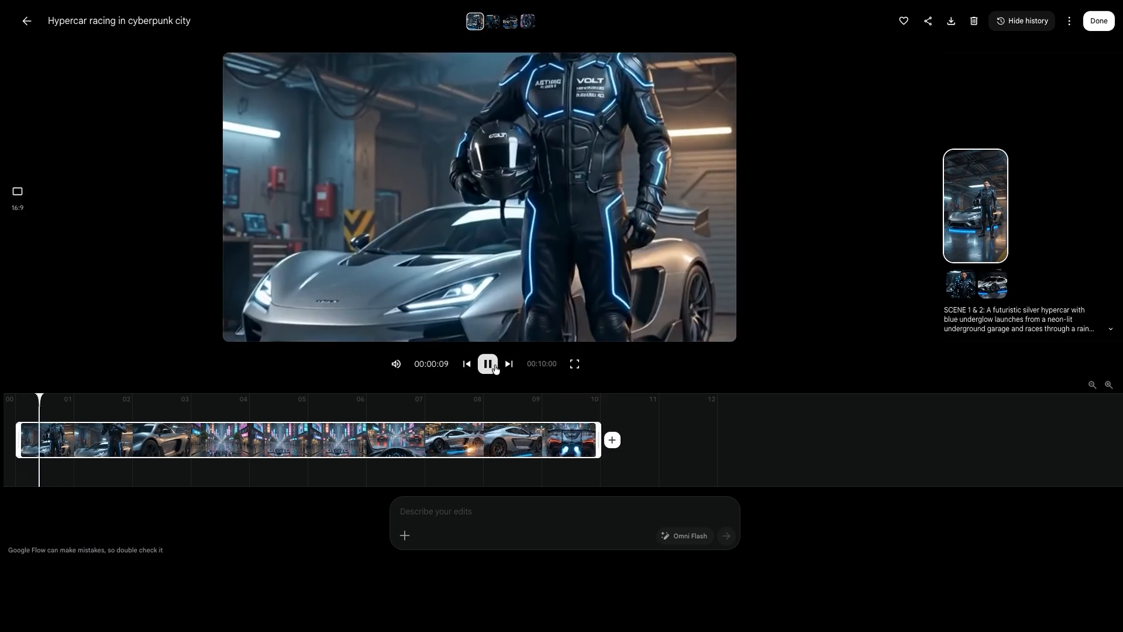